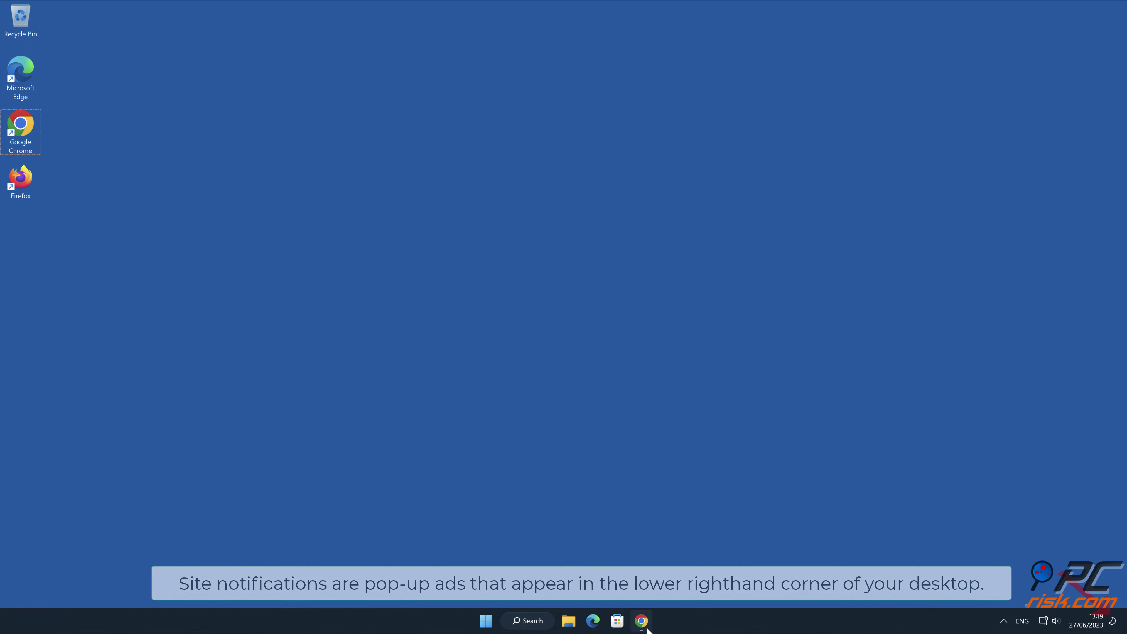
# Restore Chrome to show the securecaptchatop.top page asking visitors to click Allow
pyautogui.click(641, 621)
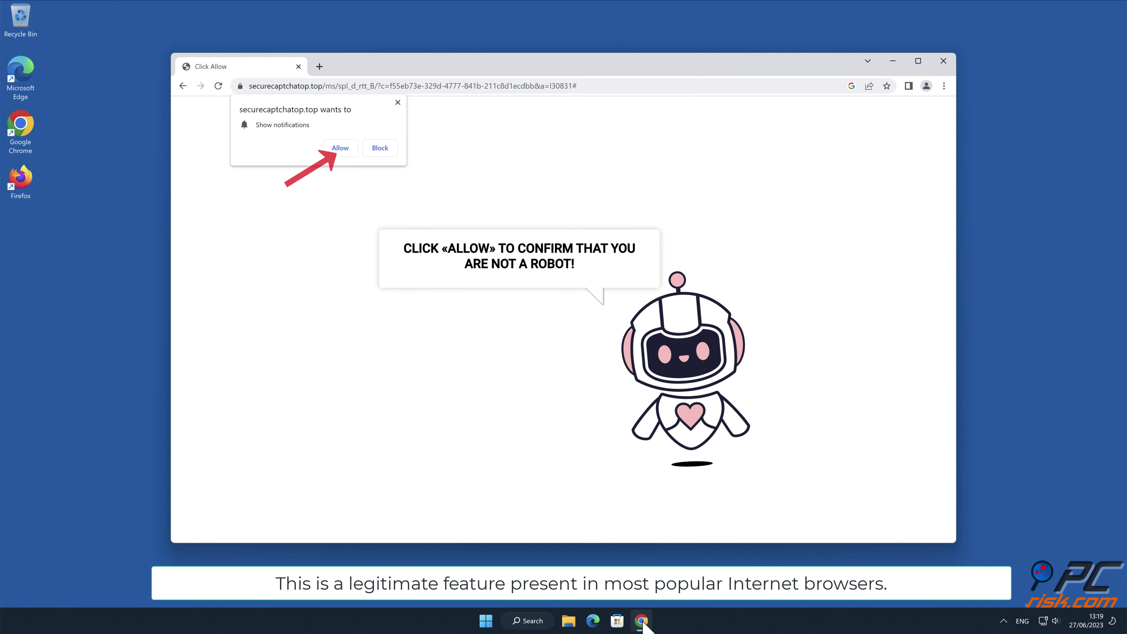
pyautogui.click(1017, 206)
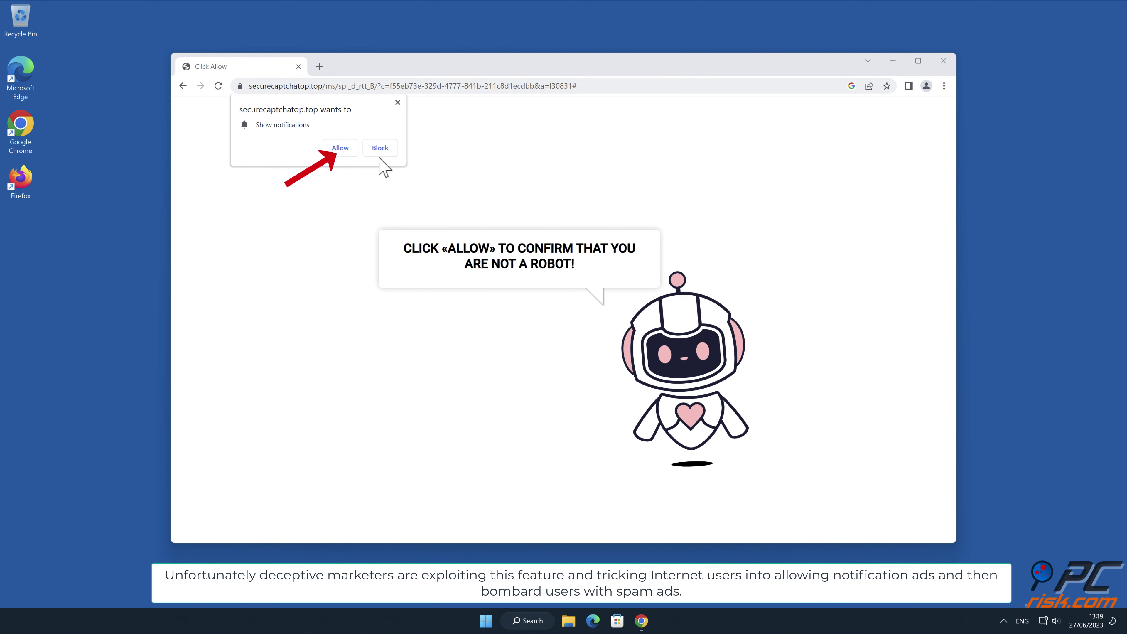
# Allow securecaptchatop.top to show notifications, then close Chrome
pyautogui.click(351, 153)
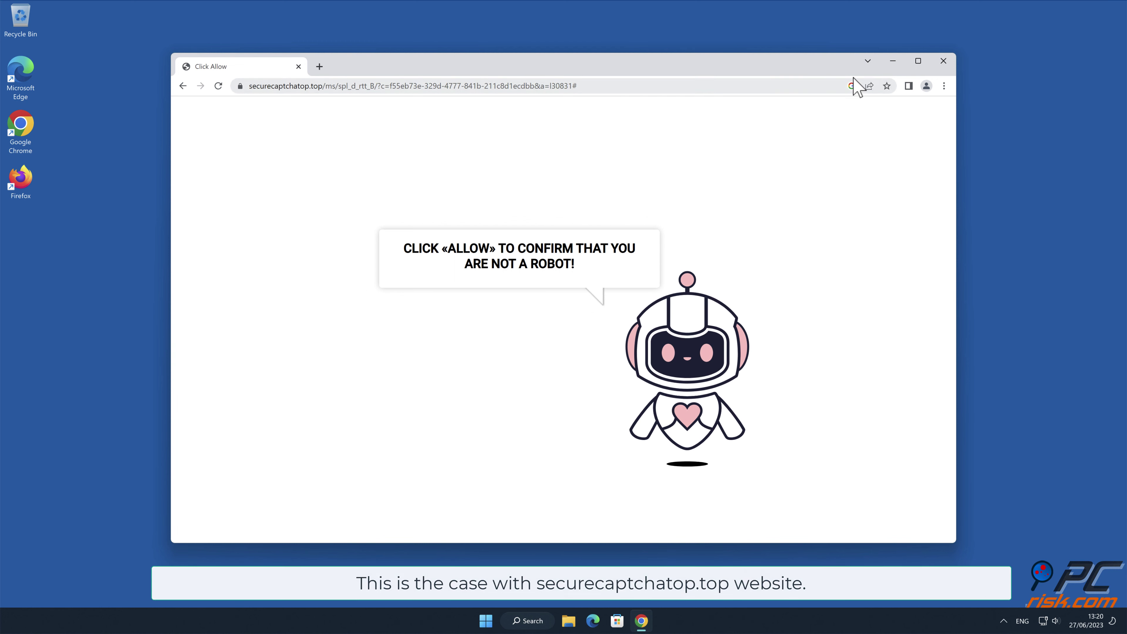
pyautogui.click(943, 62)
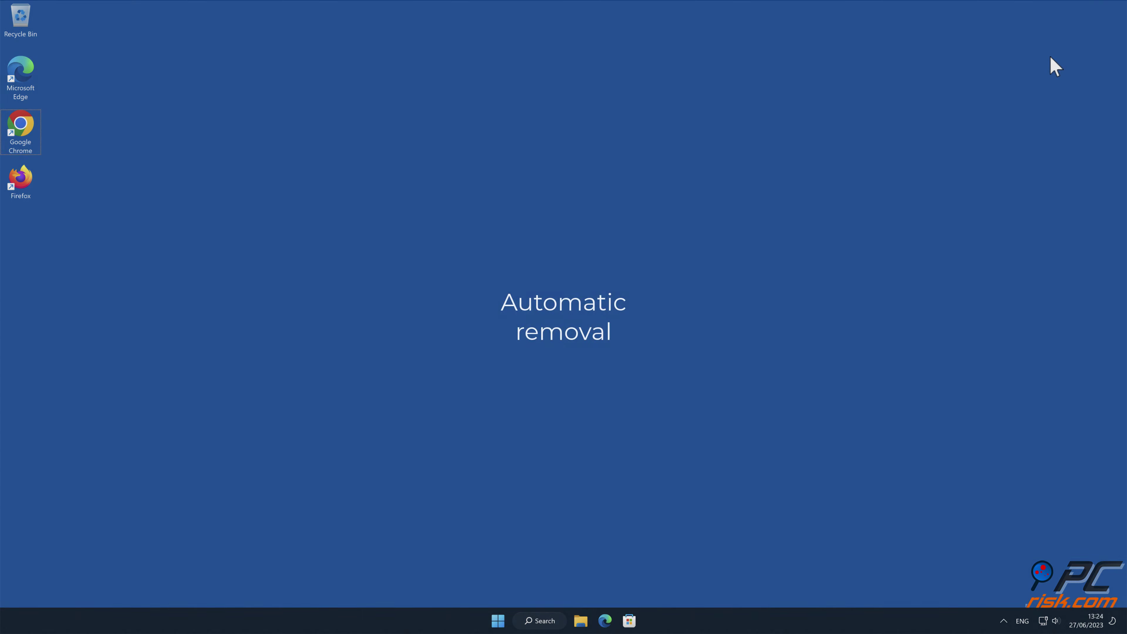
pyautogui.doubleClick(24, 129)
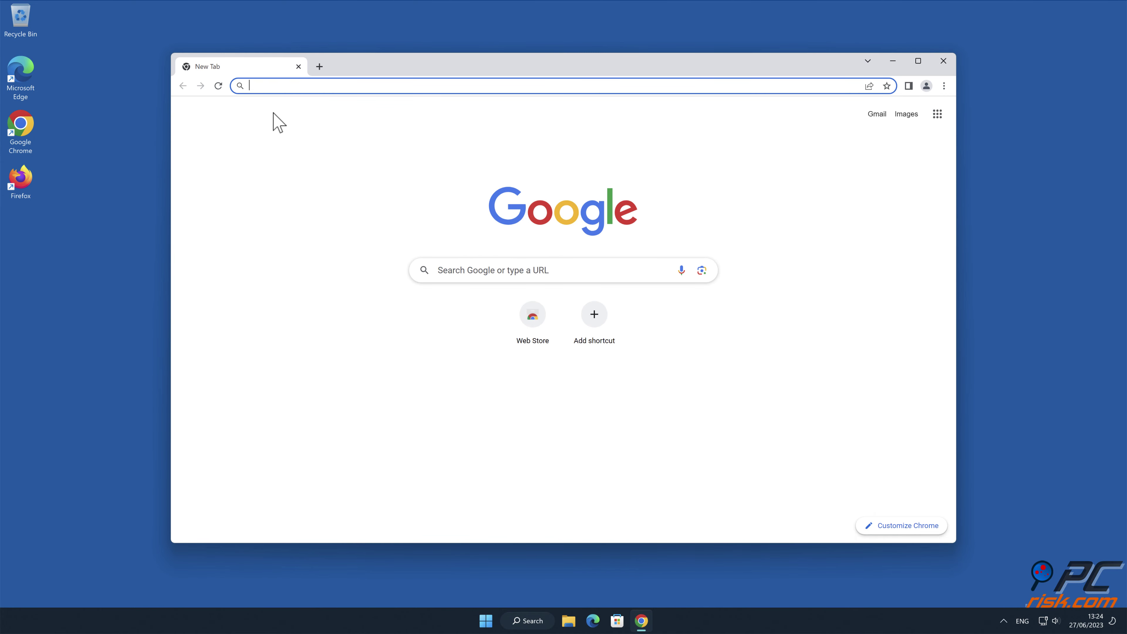
pyautogui.write('www')
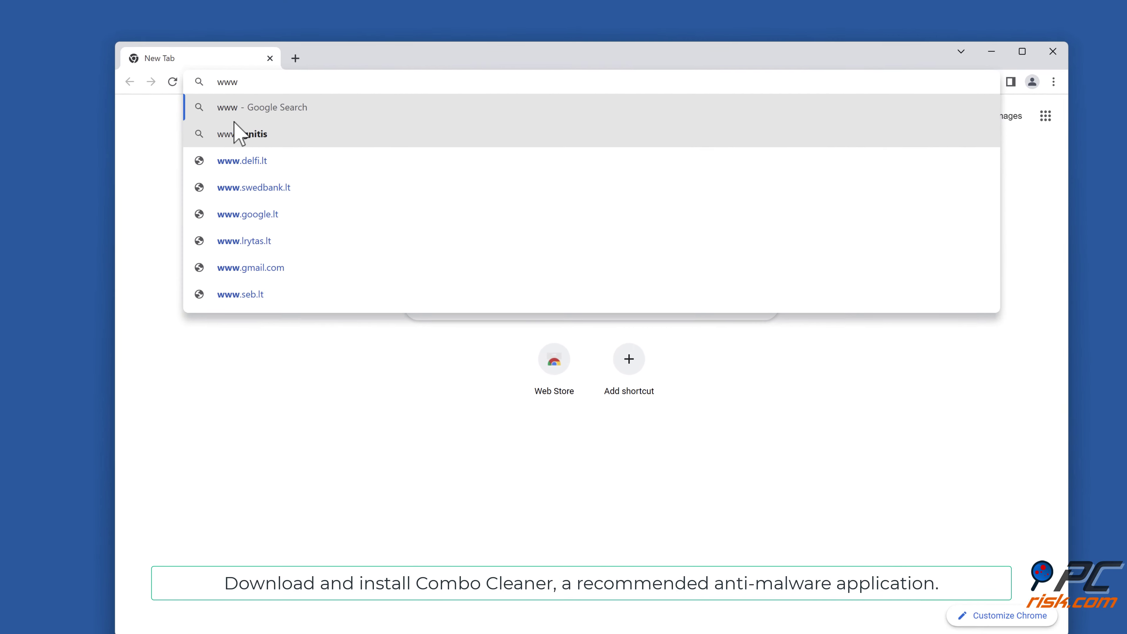
pyautogui.write('.combo')
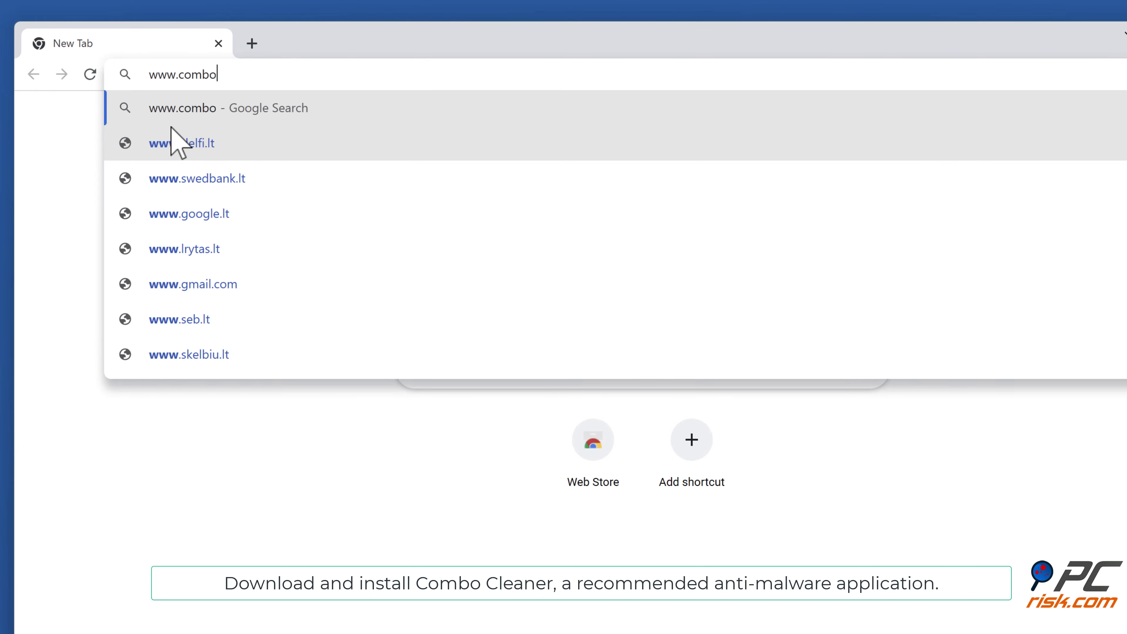
pyautogui.write('cleaner.com')
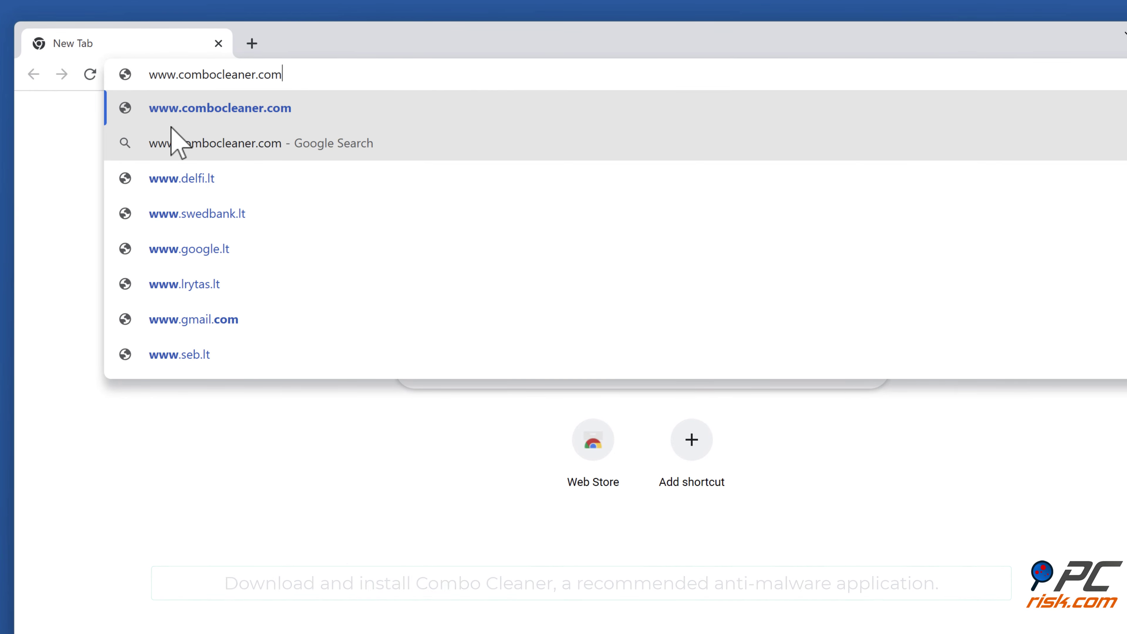
pyautogui.press('Return')
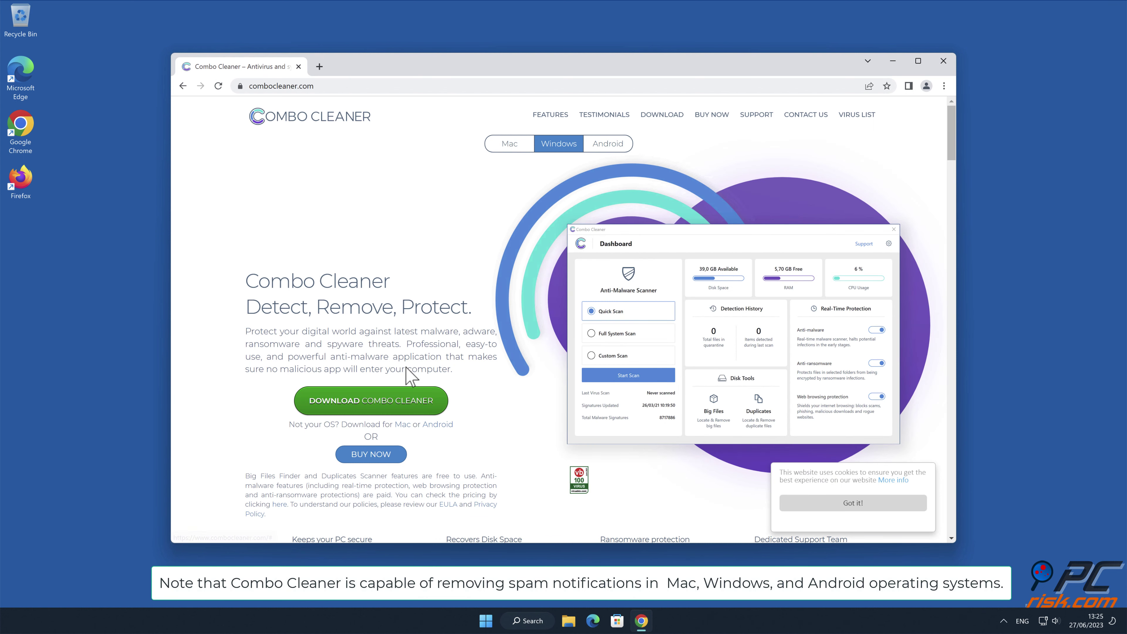
# Download CCSetup.exe and run it, approving UAC and keeping the default install options
pyautogui.click(437, 415)
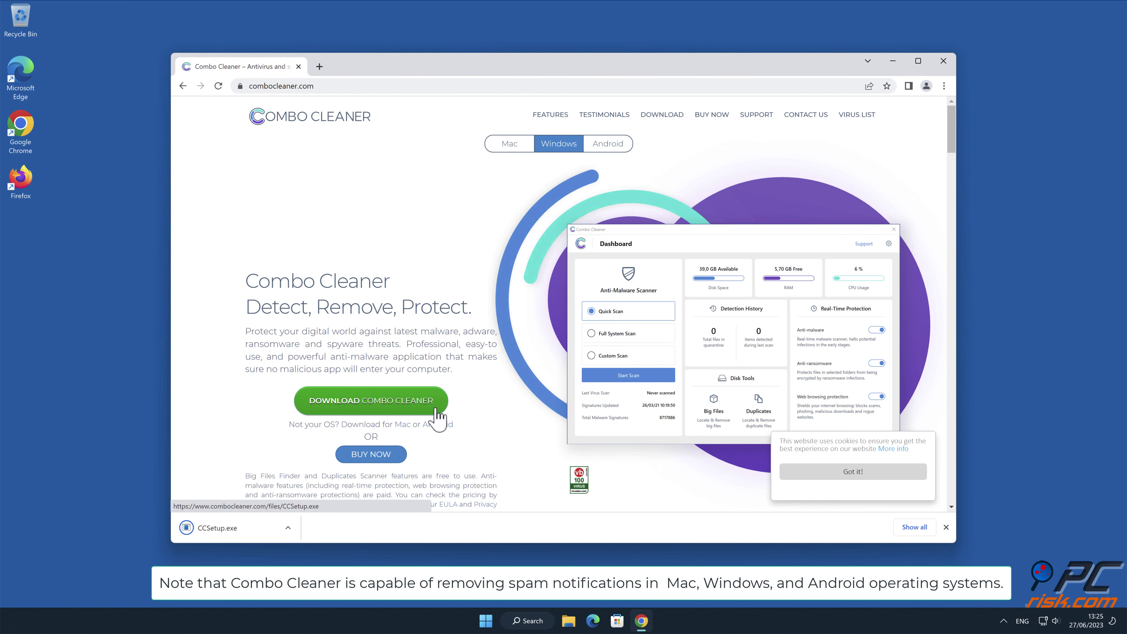
pyautogui.click(271, 532)
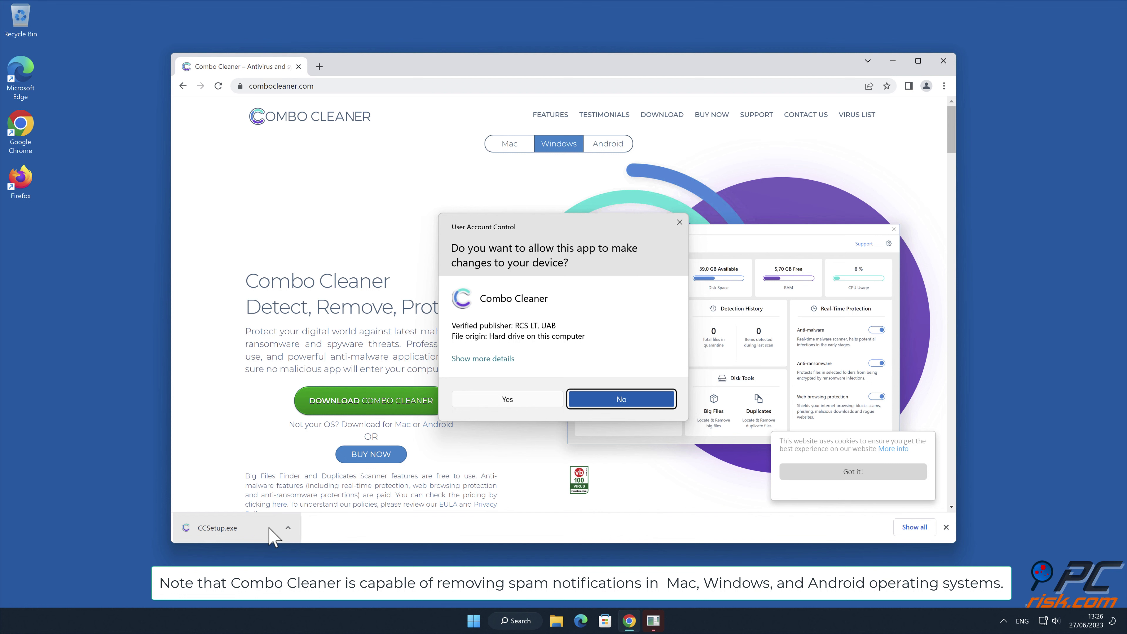
pyautogui.click(507, 399)
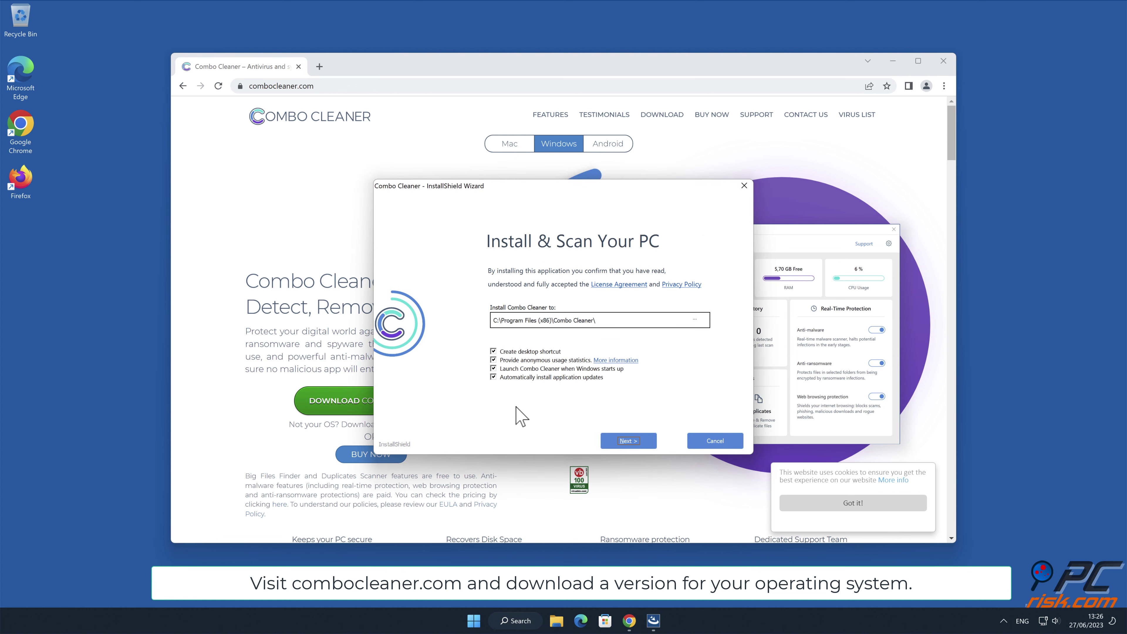
pyautogui.click(623, 442)
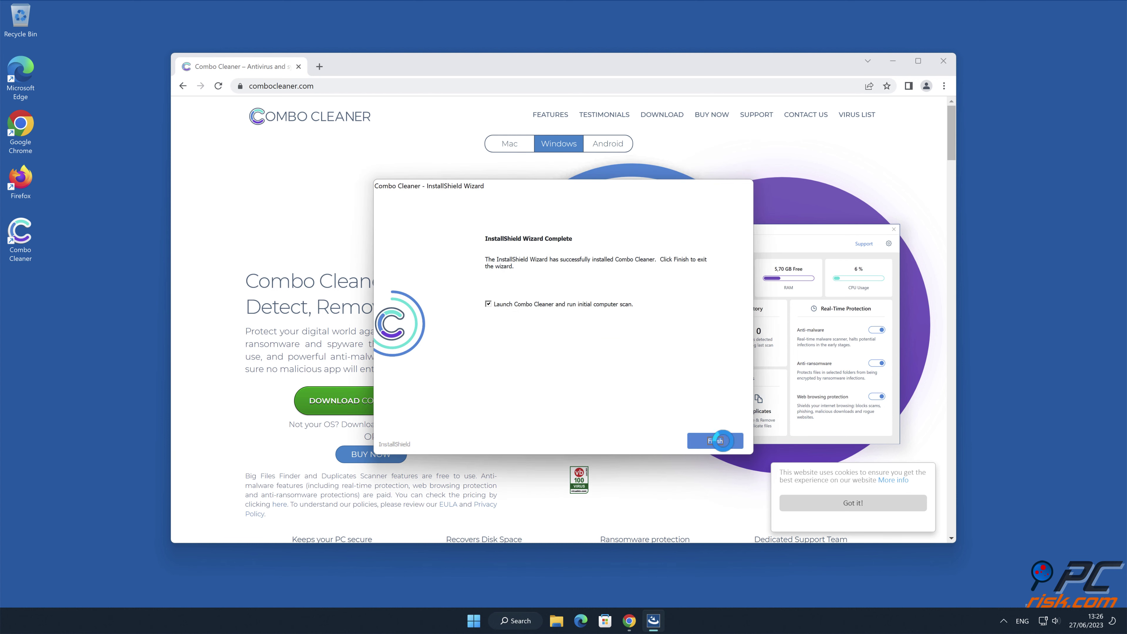
pyautogui.click(722, 441)
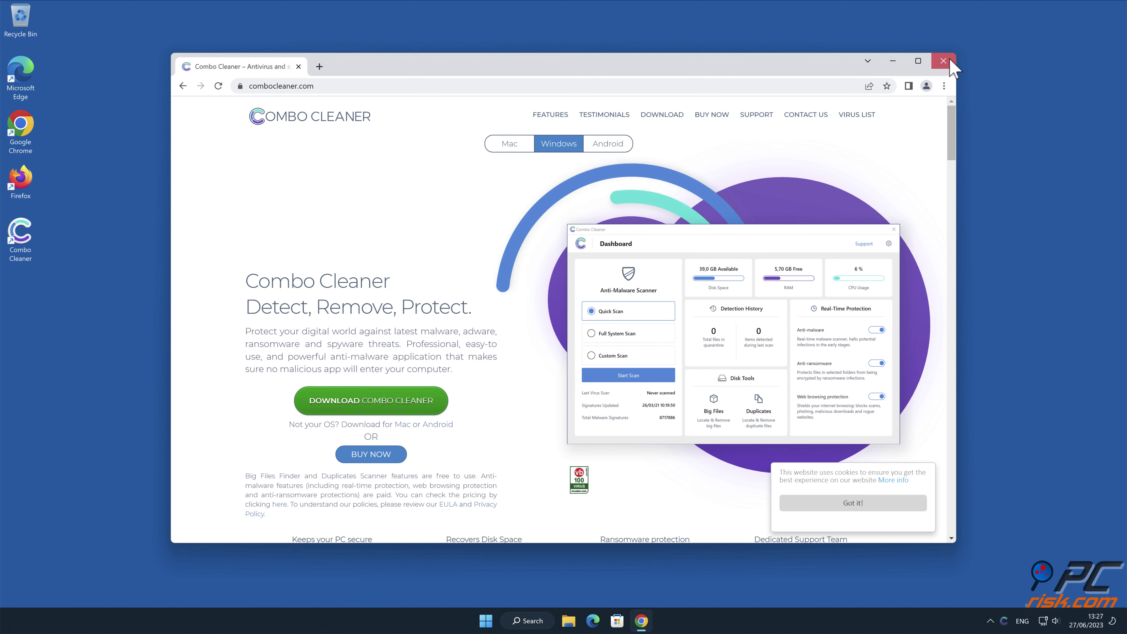
# Close Chrome, activate Combo Cleaner's licence and quarantine the securecaptchatop.top Ads threat
pyautogui.click(949, 61)
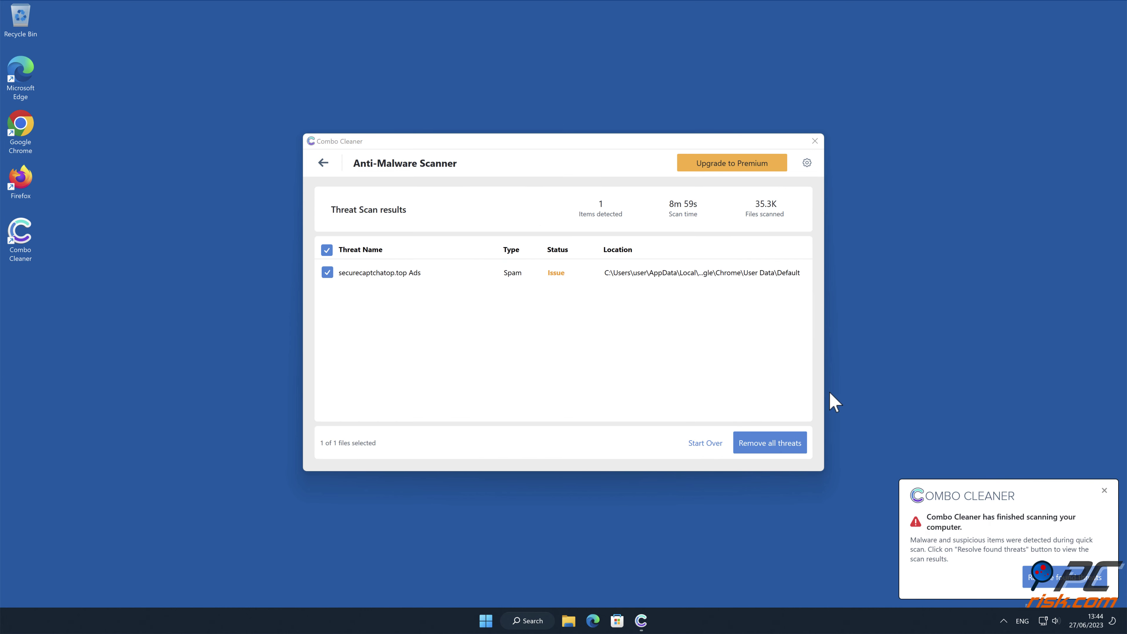
pyautogui.click(789, 443)
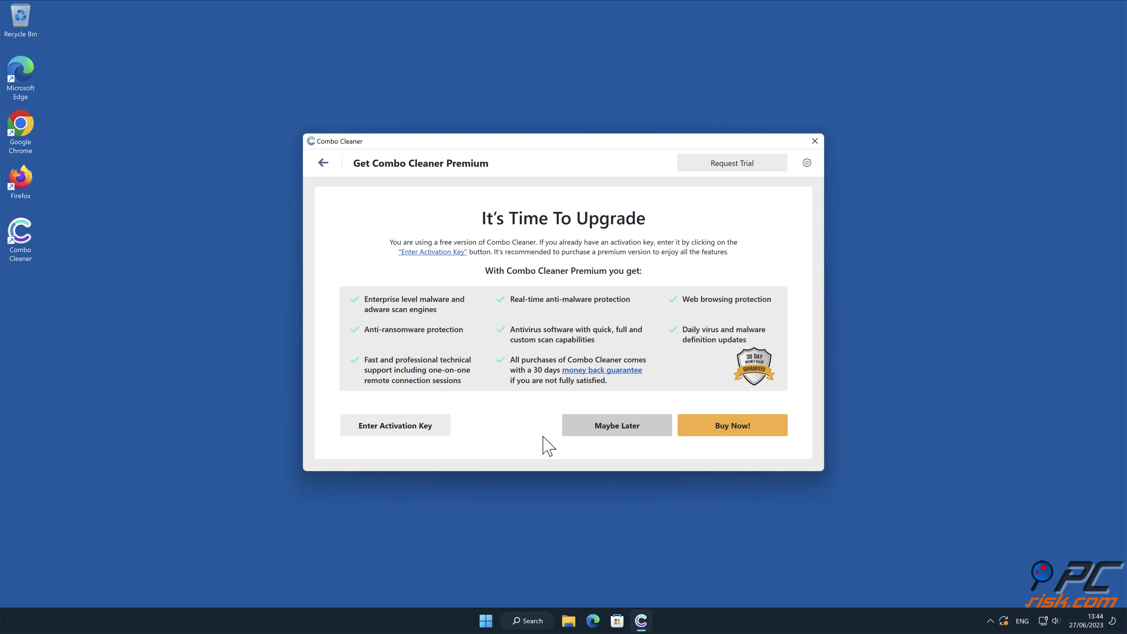
pyautogui.click(406, 427)
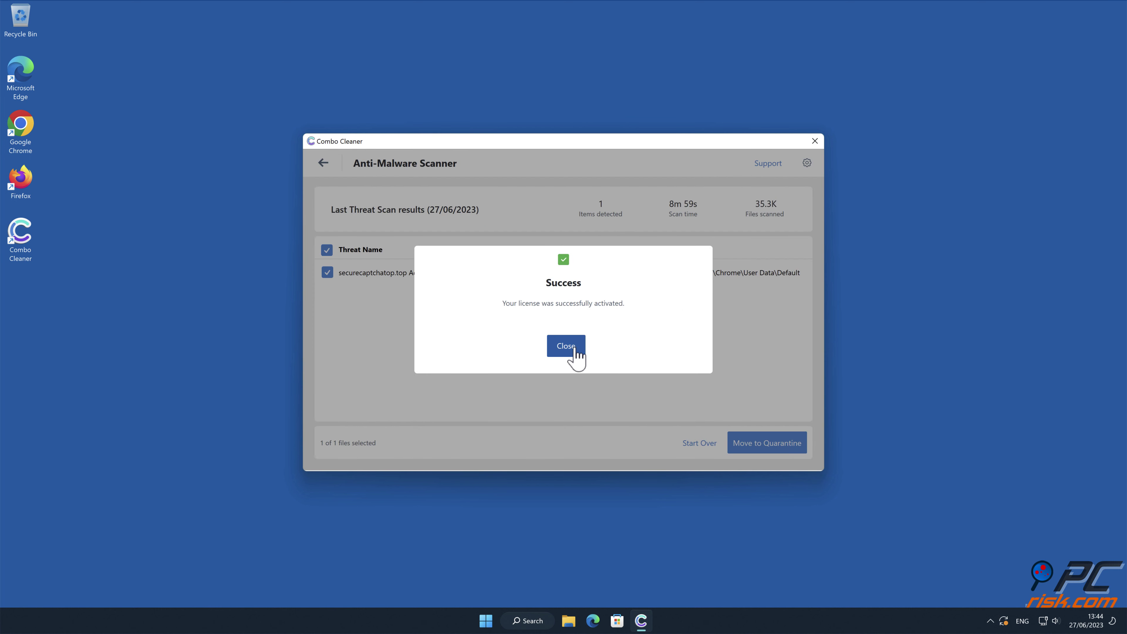
pyautogui.click(575, 349)
pyautogui.click(791, 444)
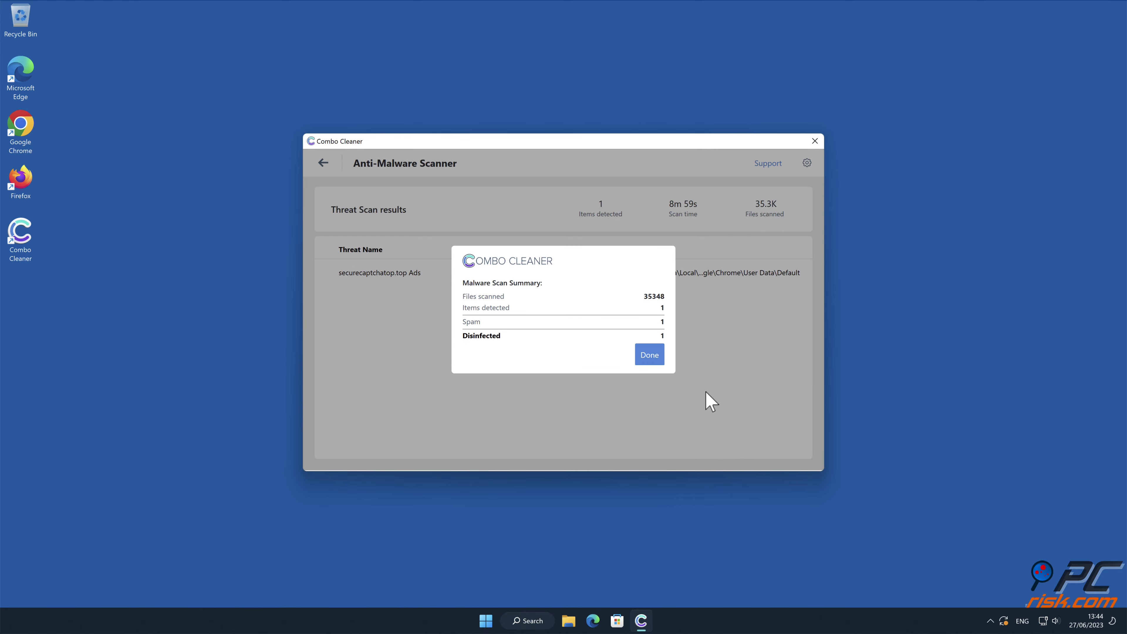
pyautogui.click(649, 355)
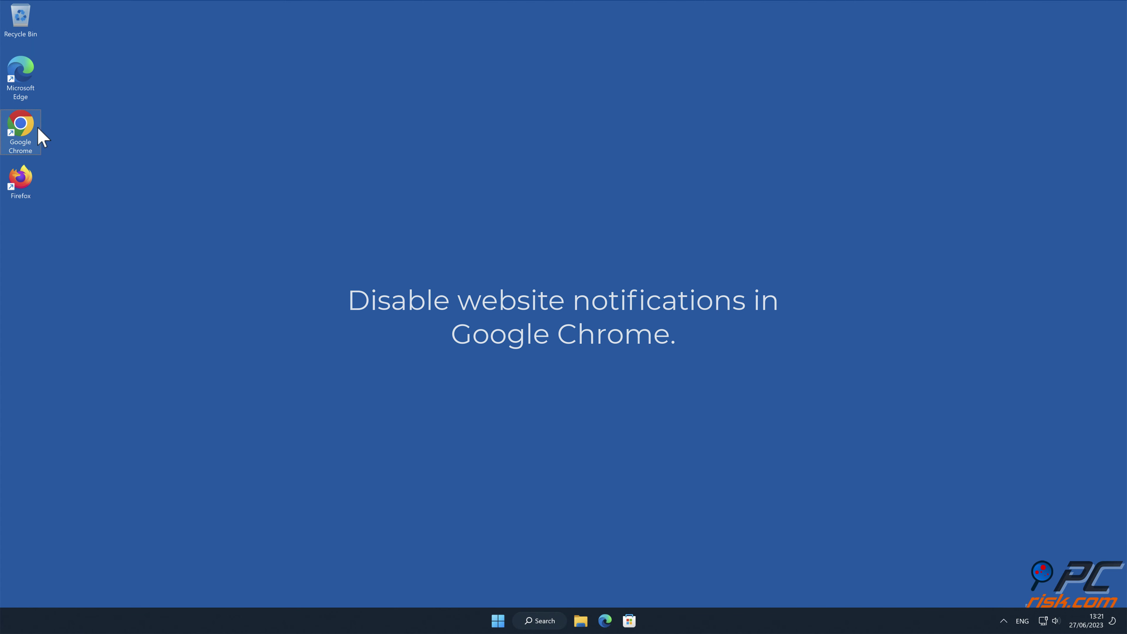
# Relaunch Chrome and go to chrome://settings through the three-dot menu
pyautogui.doubleClick(24, 129)
pyautogui.click(1043, 143)
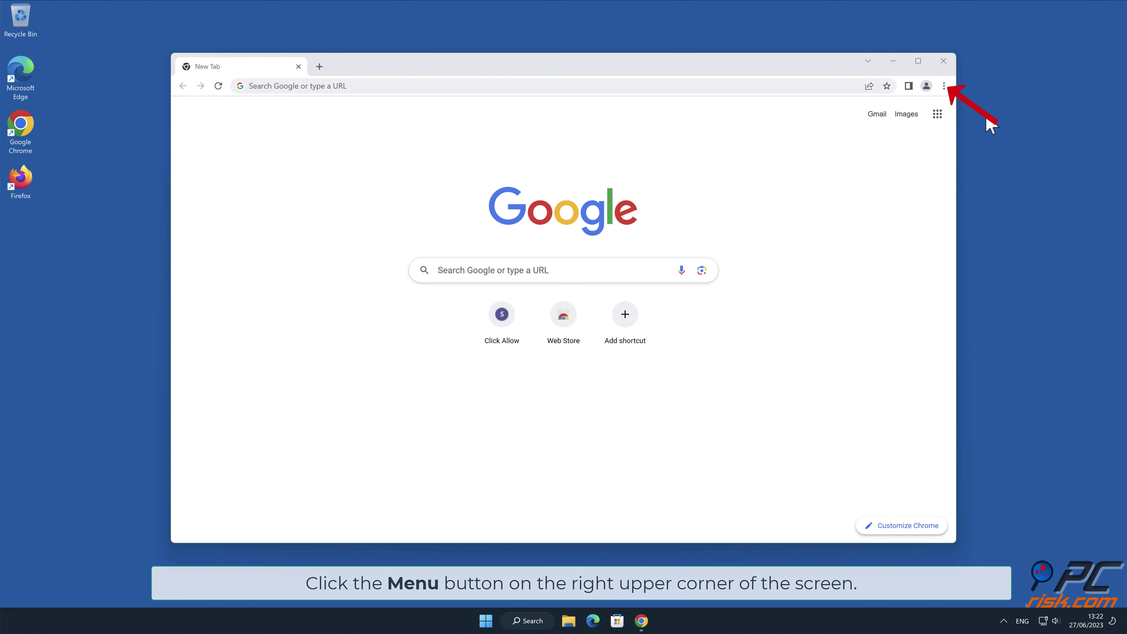
pyautogui.click(944, 86)
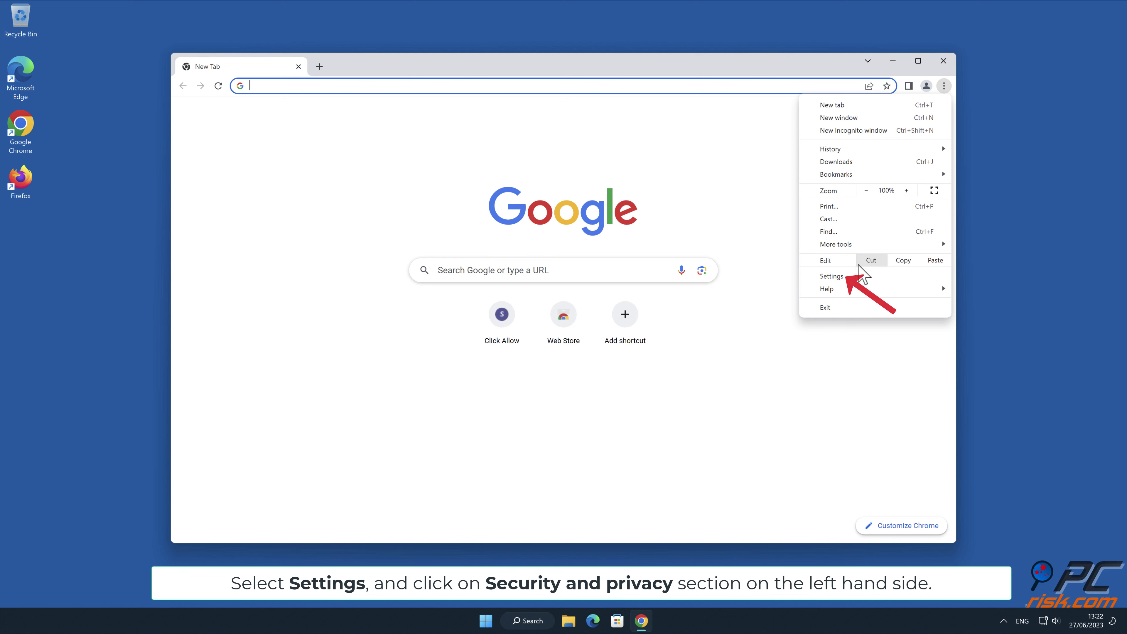
pyautogui.click(857, 277)
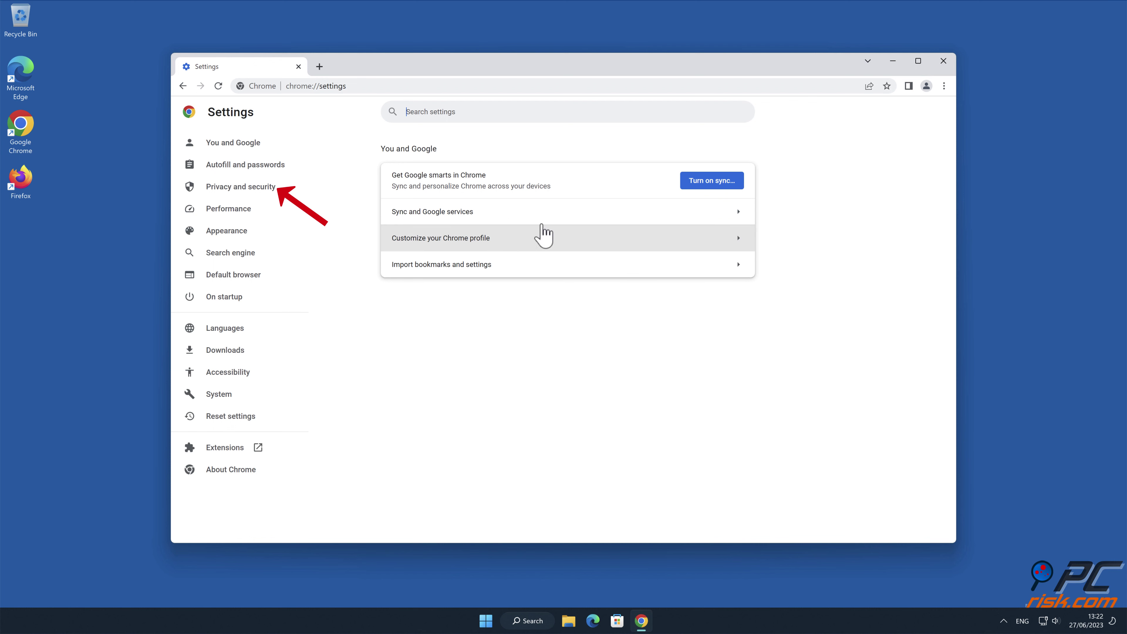
# Go through Privacy and security and Site settings to the Notifications permissions page
pyautogui.click(272, 193)
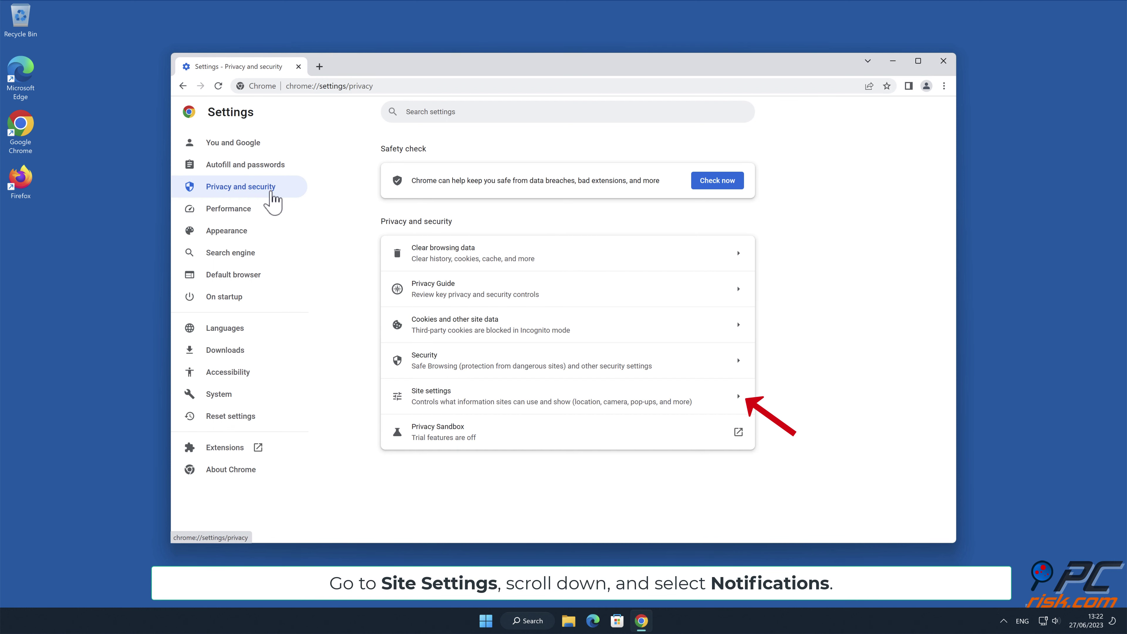
pyautogui.click(741, 402)
pyautogui.moveTo(947, 269); pyautogui.dragTo(952, 414)
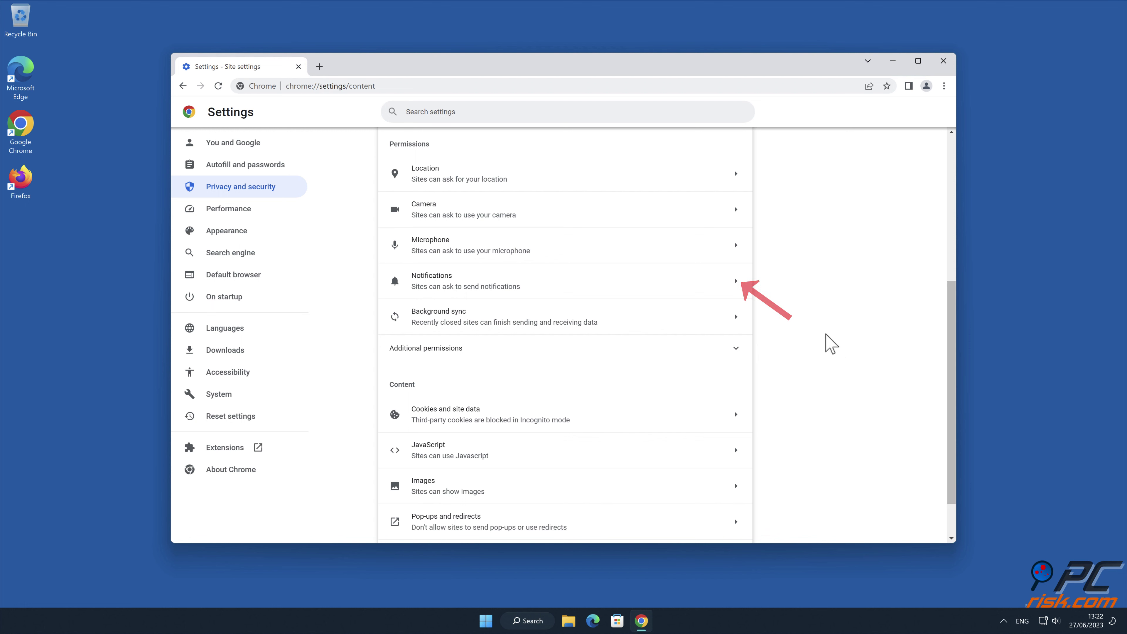
pyautogui.click(733, 288)
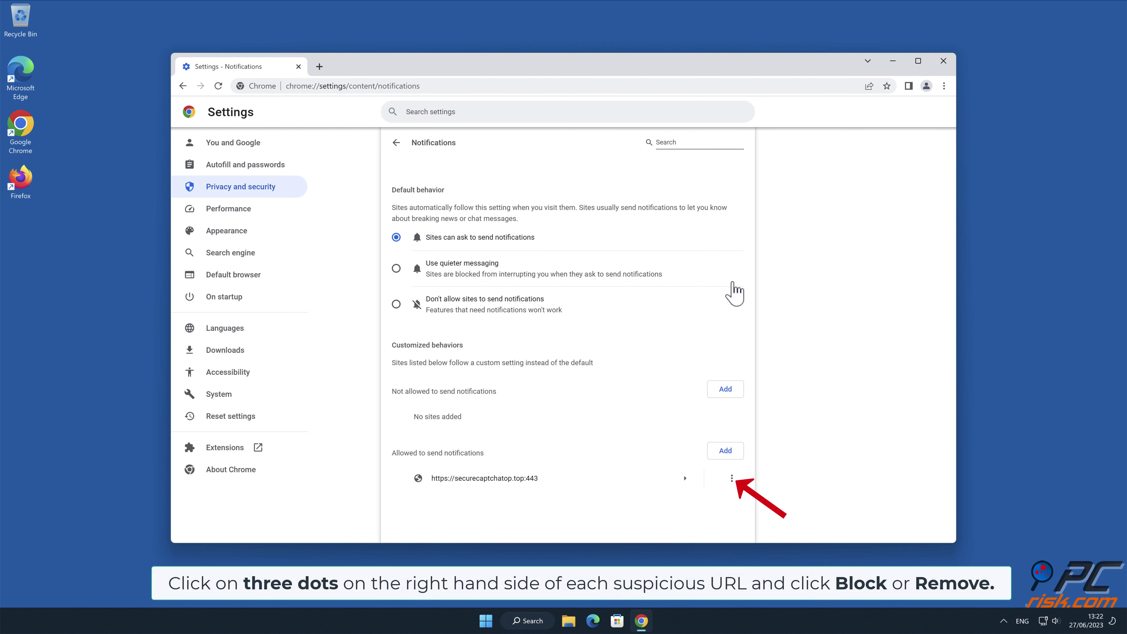
# Remove securecaptchatop.top:443 from the allowed notification sites and close Chrome
pyautogui.click(731, 478)
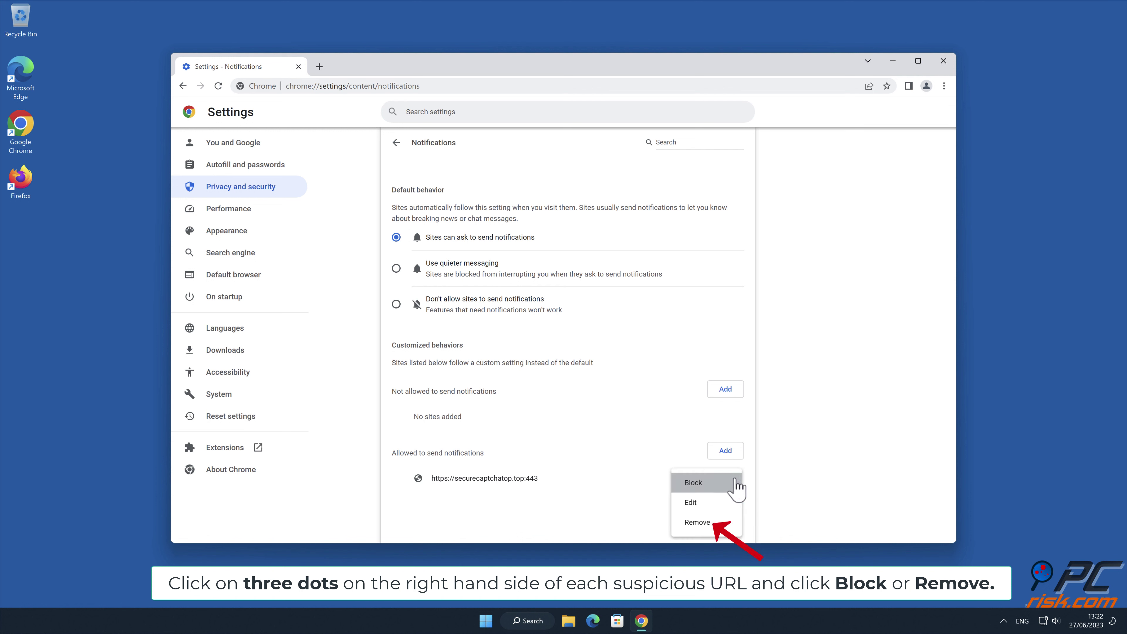
pyautogui.click(709, 524)
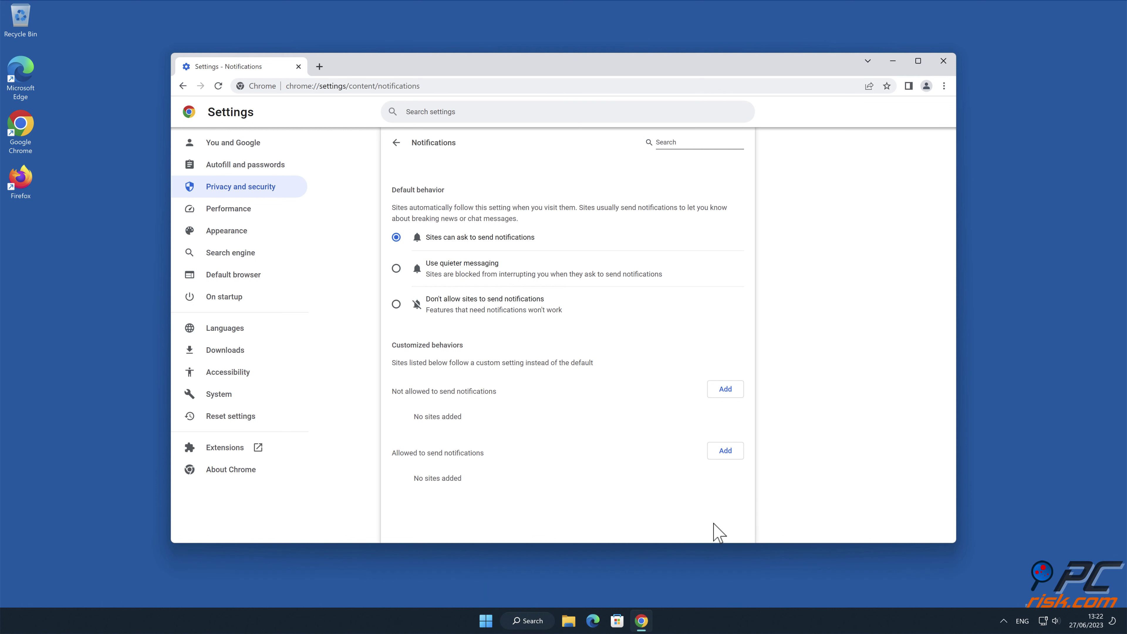
pyautogui.click(940, 62)
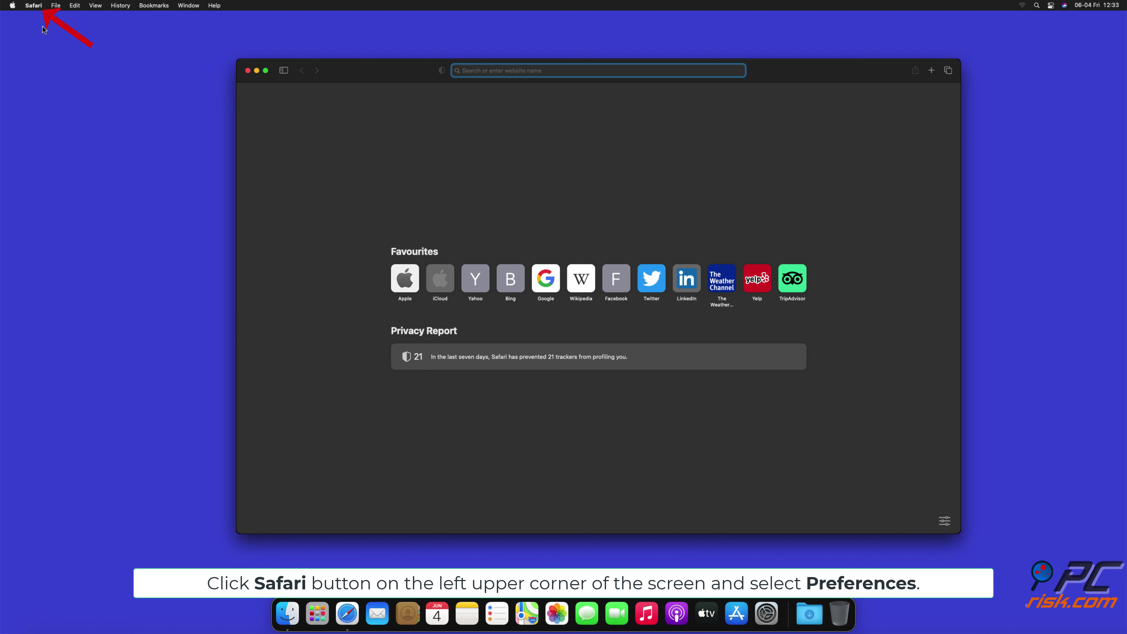
# Choose Preferences… from the Safari menu
pyautogui.click(33, 6)
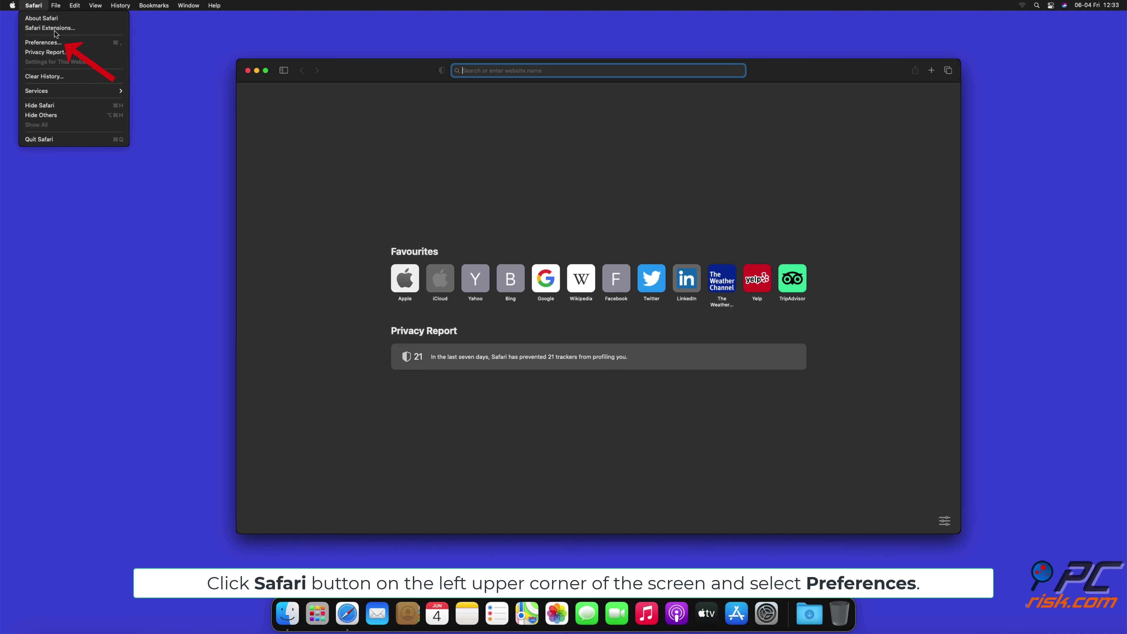
pyautogui.click(55, 42)
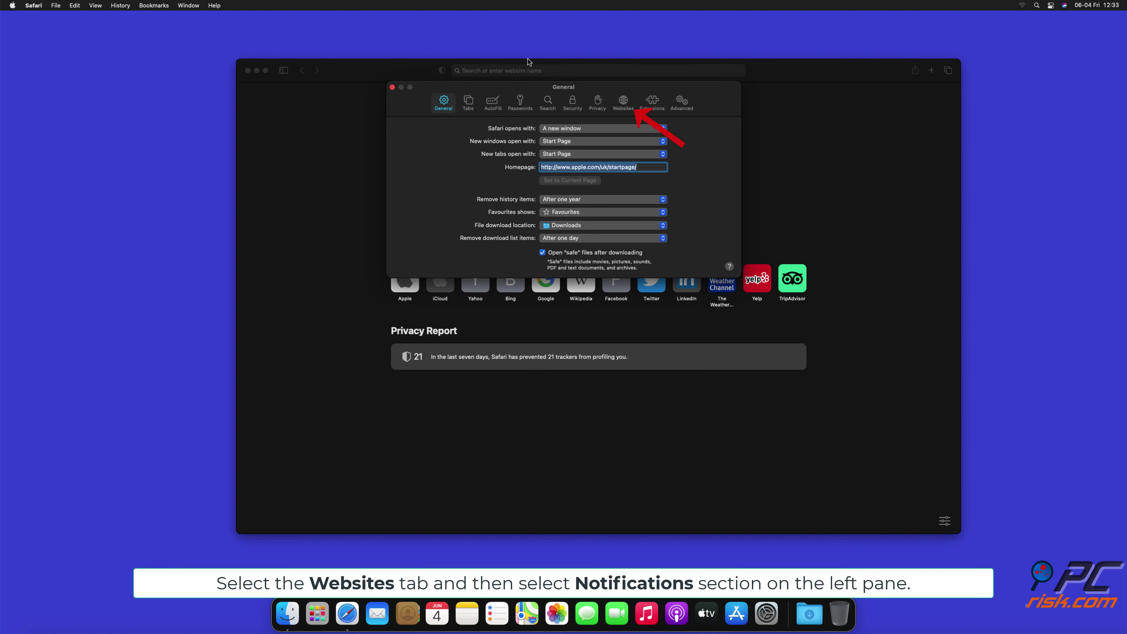
# Show the Notifications list on the Websites tab of Safari Preferences
pyautogui.click(622, 103)
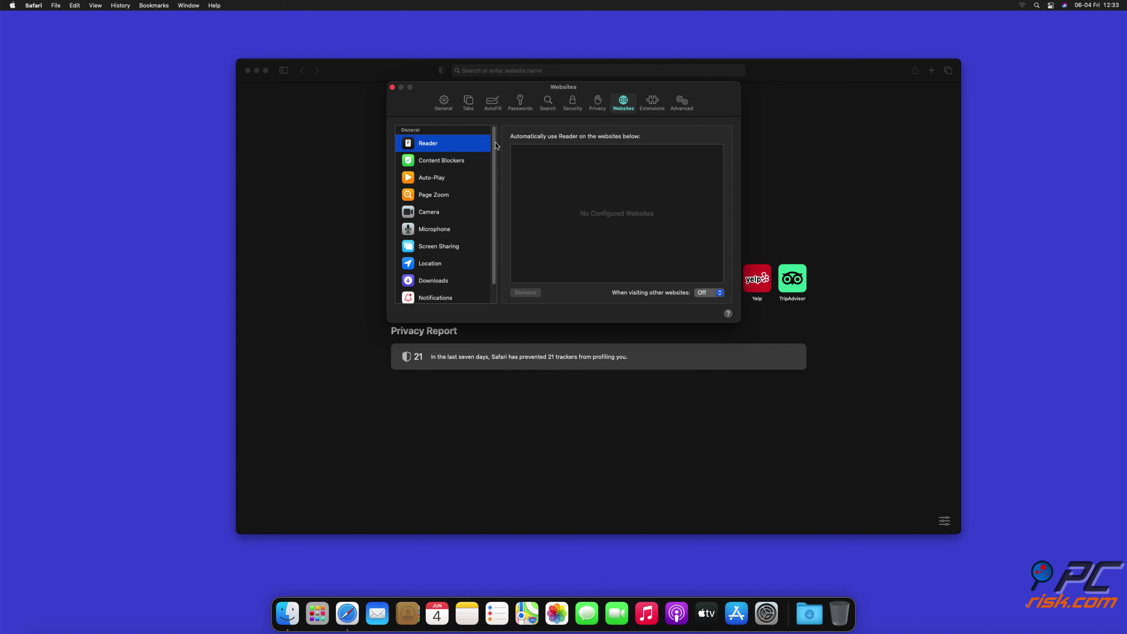
pyautogui.moveTo(494, 145); pyautogui.dragTo(495, 167)
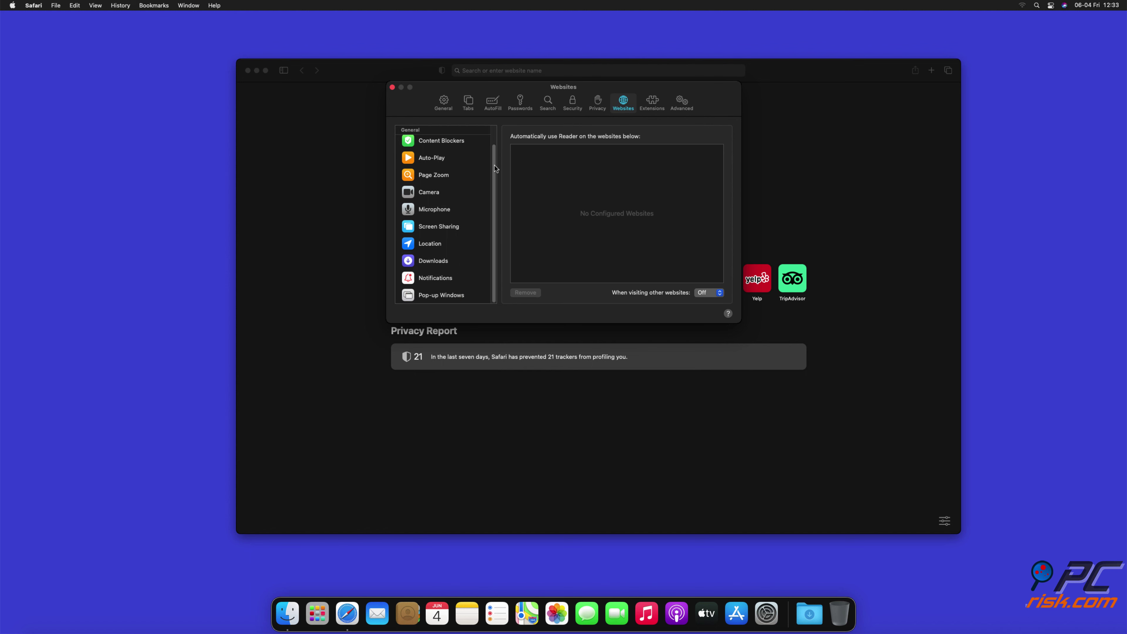
pyautogui.click(435, 279)
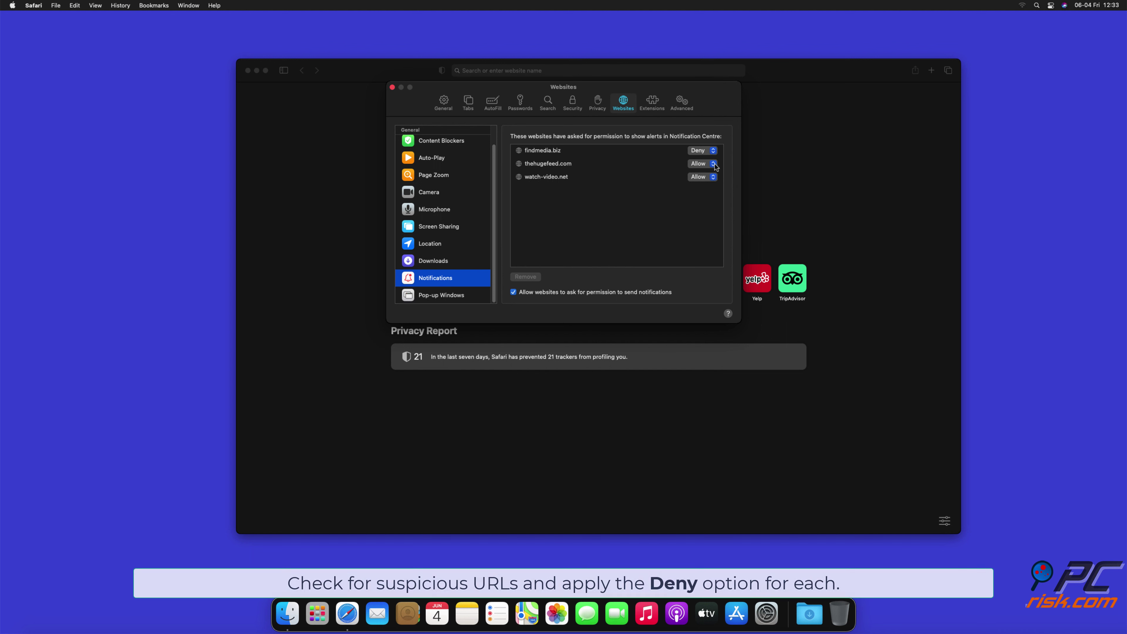
# Set thehugefeed.com and watch-video.net to Deny, then close Preferences and Safari
pyautogui.click(714, 163)
pyautogui.click(705, 176)
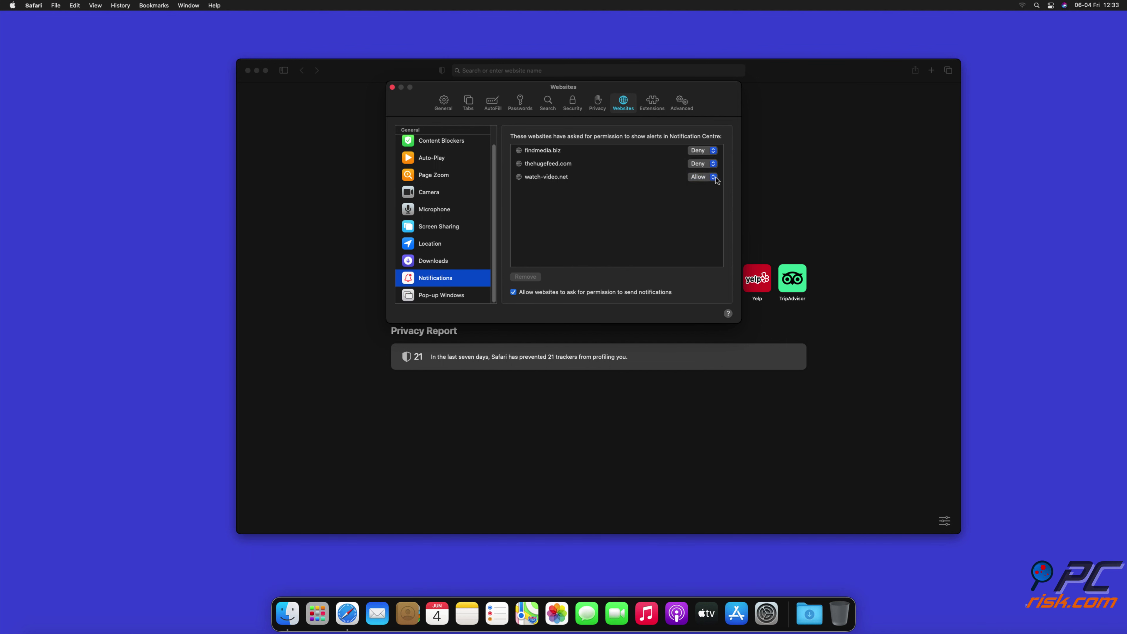
pyautogui.click(710, 178)
pyautogui.click(702, 190)
pyautogui.click(392, 87)
pyautogui.click(248, 72)
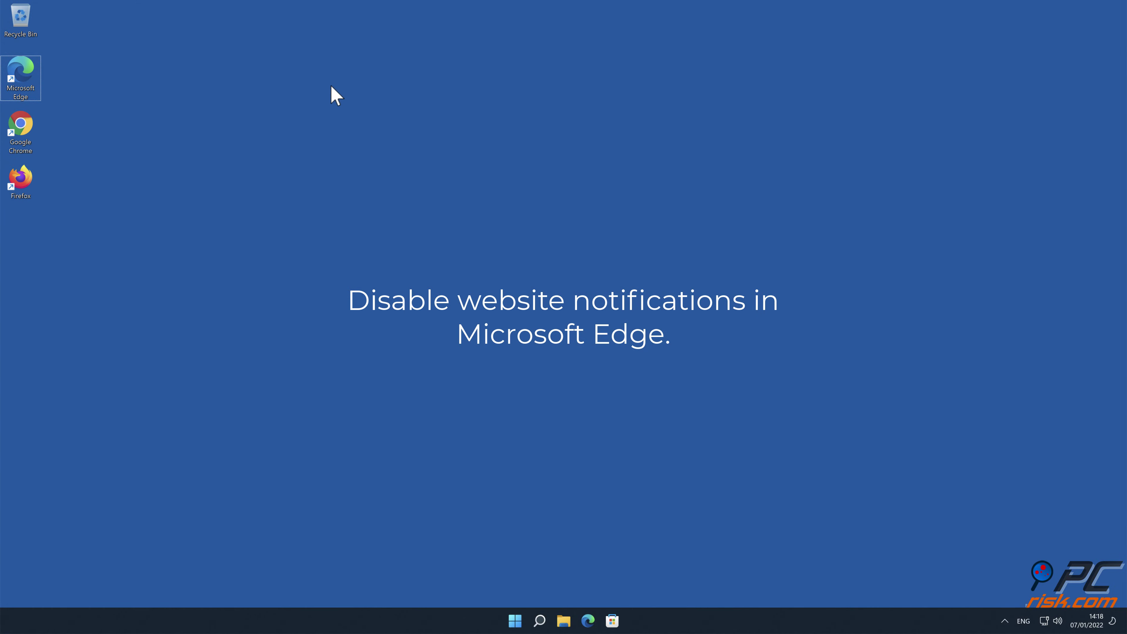
# Start Microsoft Edge from the desktop and go to its Settings page (edge://settings/profiles)
pyautogui.doubleClick(26, 79)
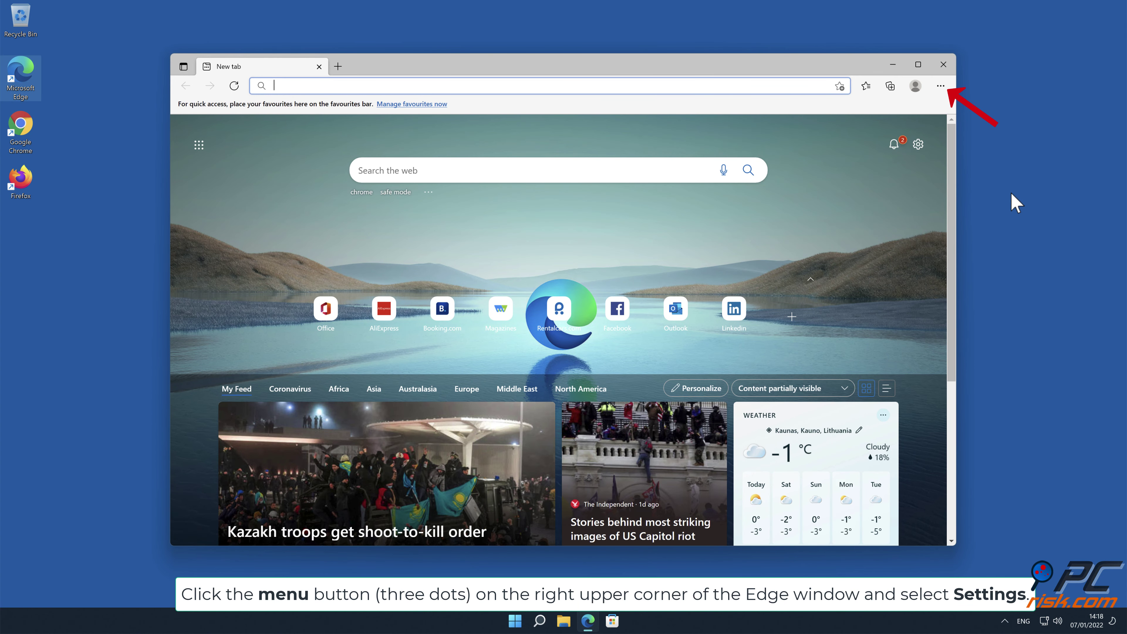
pyautogui.click(941, 86)
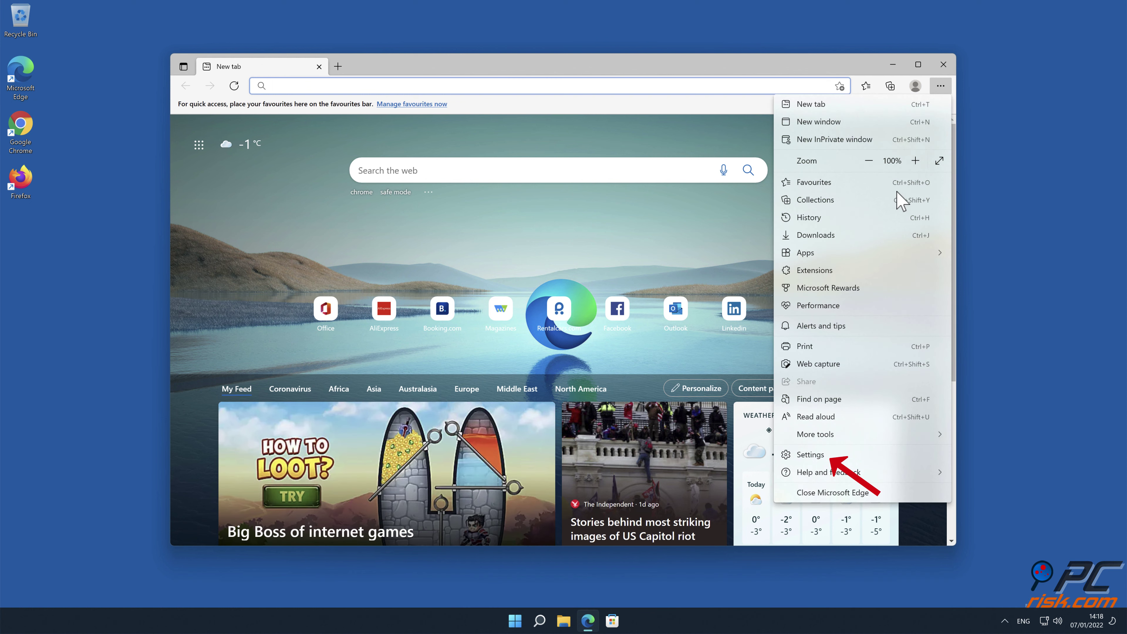
pyautogui.click(841, 454)
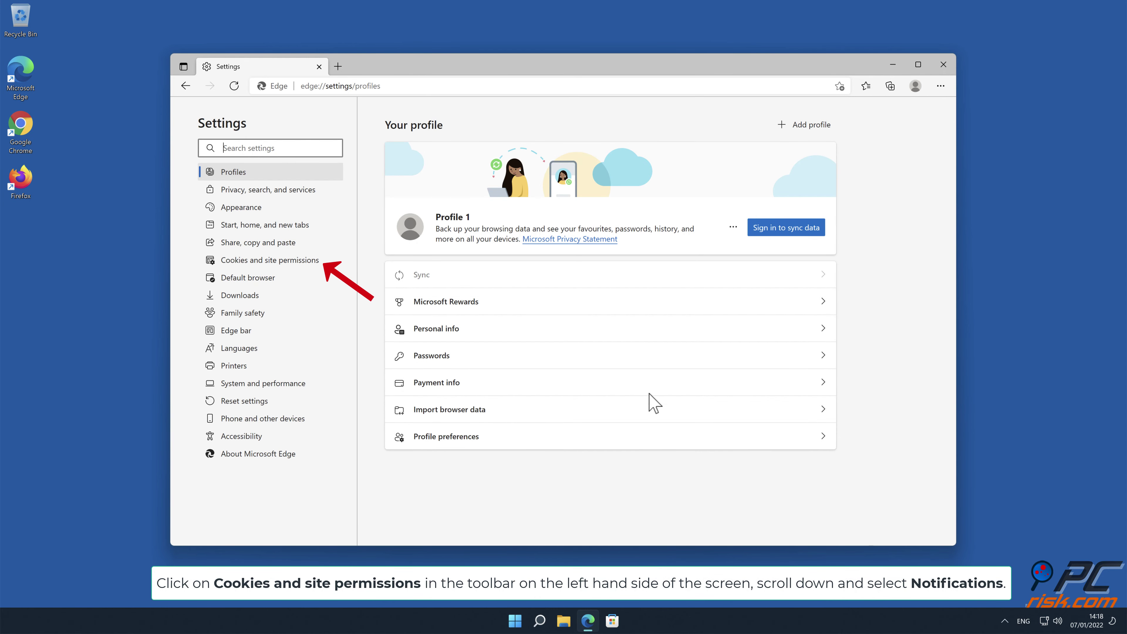
# Under Cookies and site permissions, open Notifications to see news-cazefo.cc, findmyonlineresources.com and phonestar.info allowed
pyautogui.click(312, 263)
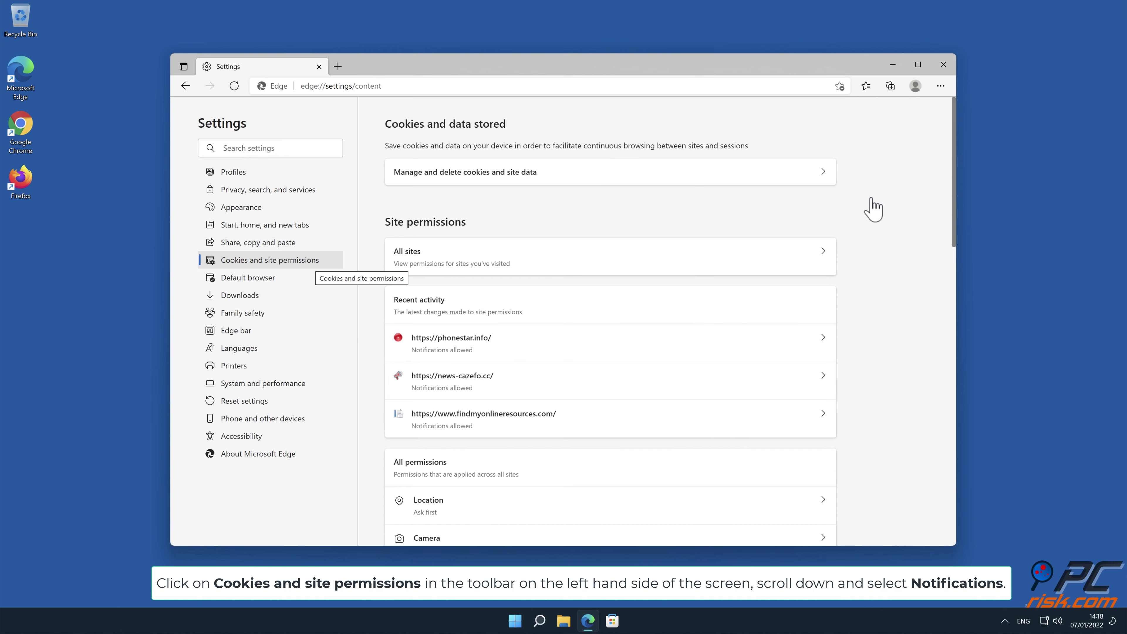
pyautogui.moveTo(953, 178); pyautogui.dragTo(957, 292)
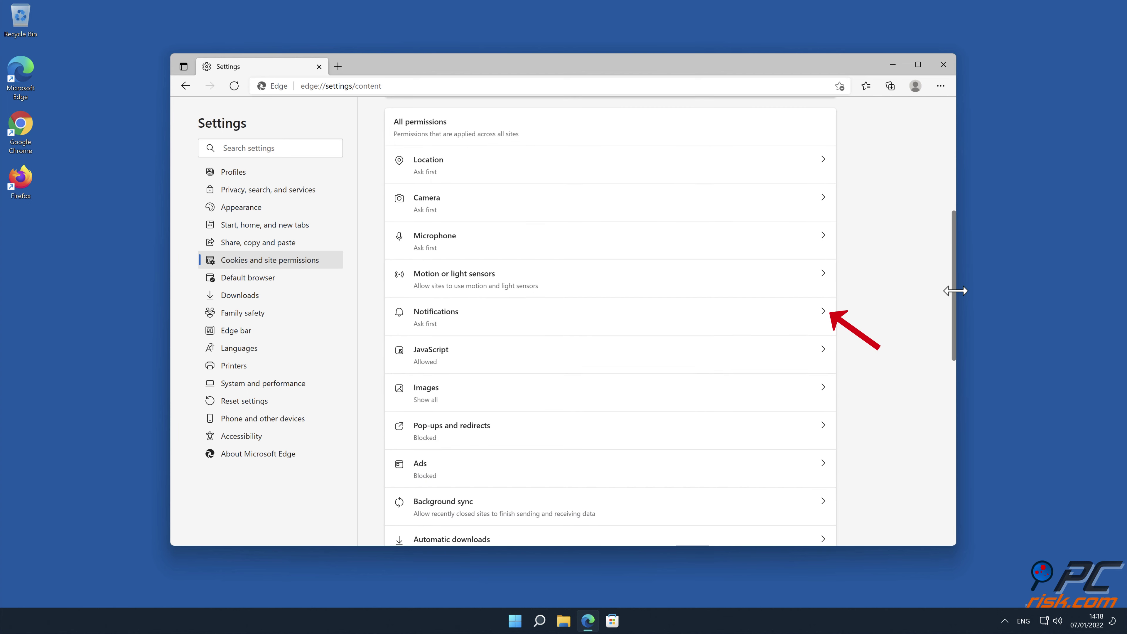
pyautogui.click(822, 312)
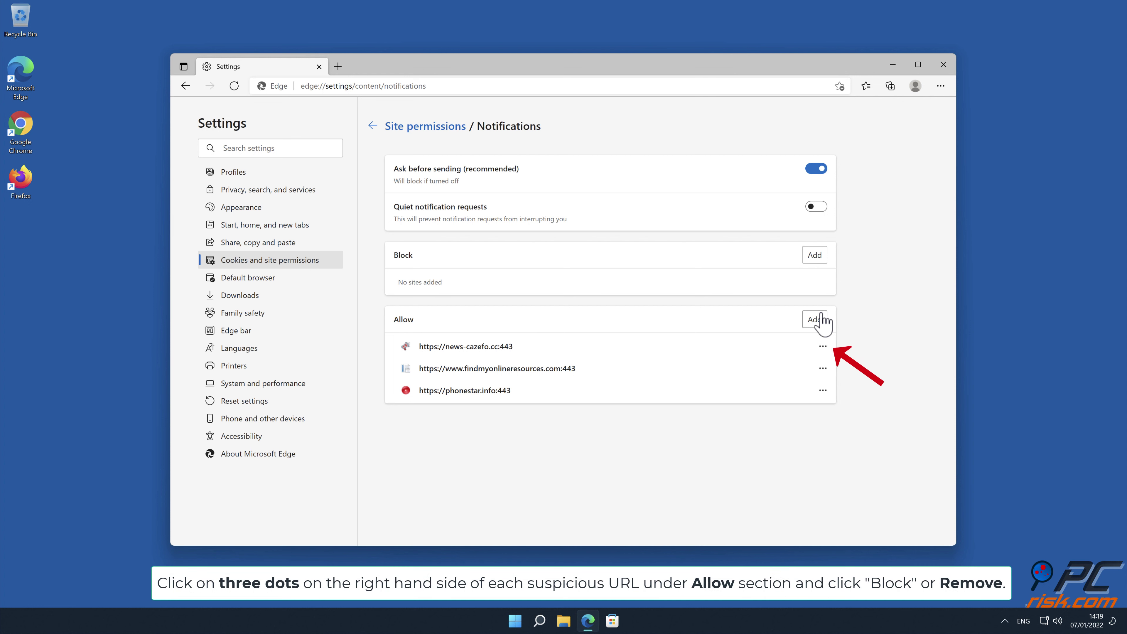
# Remove news-cazefo.cc, findmyonlineresources.com and phonestar.info from Edge's allowed notification sites, then close Edge
pyautogui.click(822, 346)
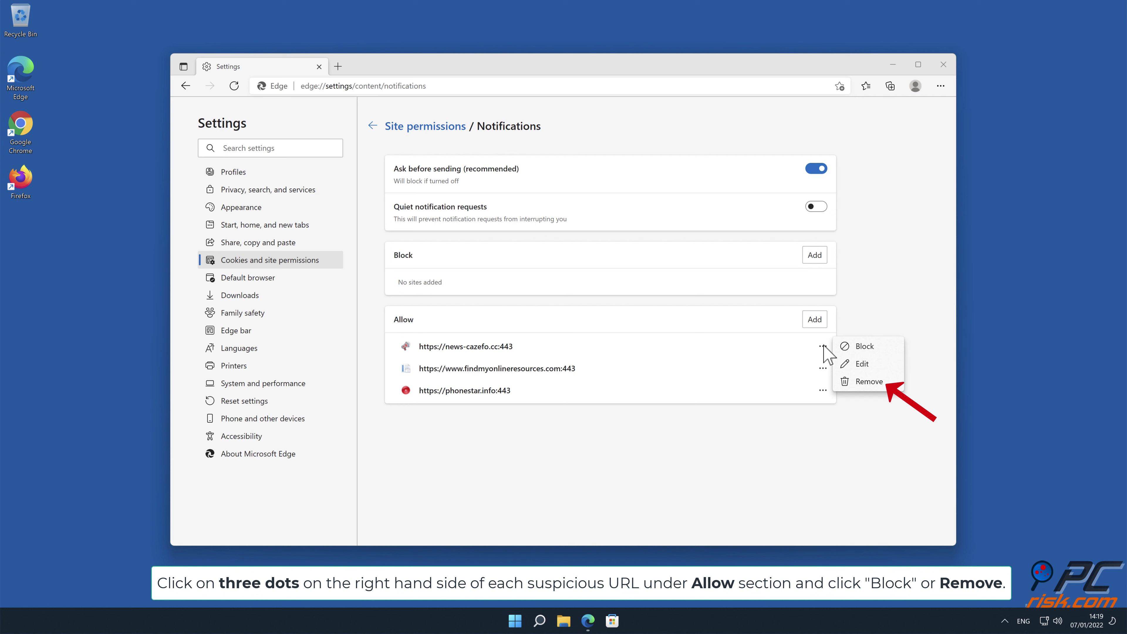
pyautogui.click(868, 382)
pyautogui.click(822, 347)
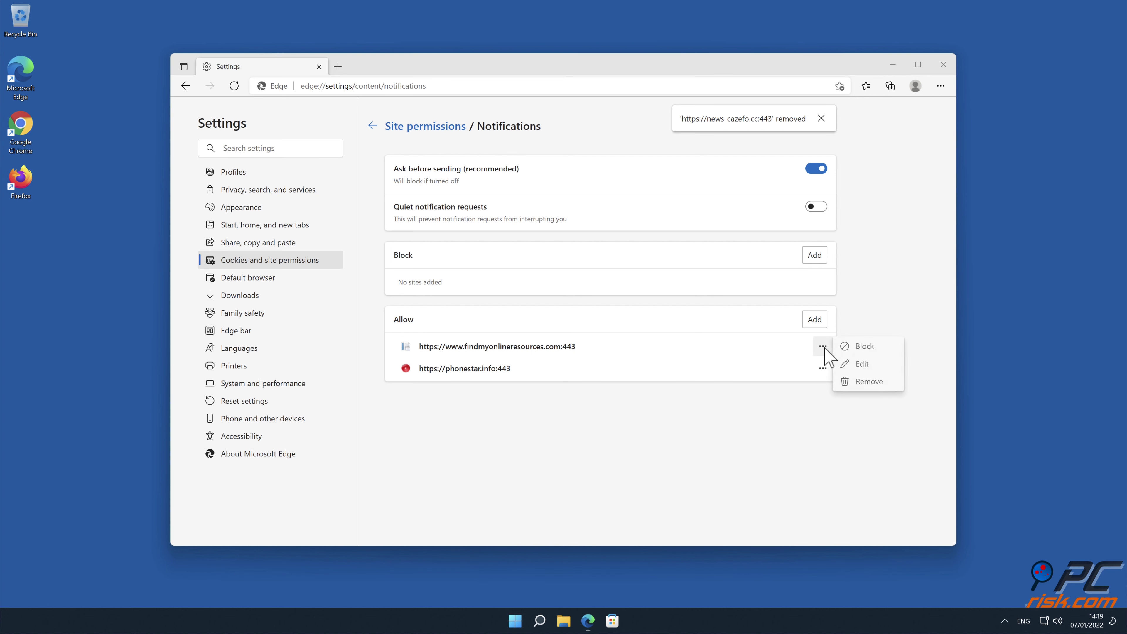
pyautogui.click(869, 381)
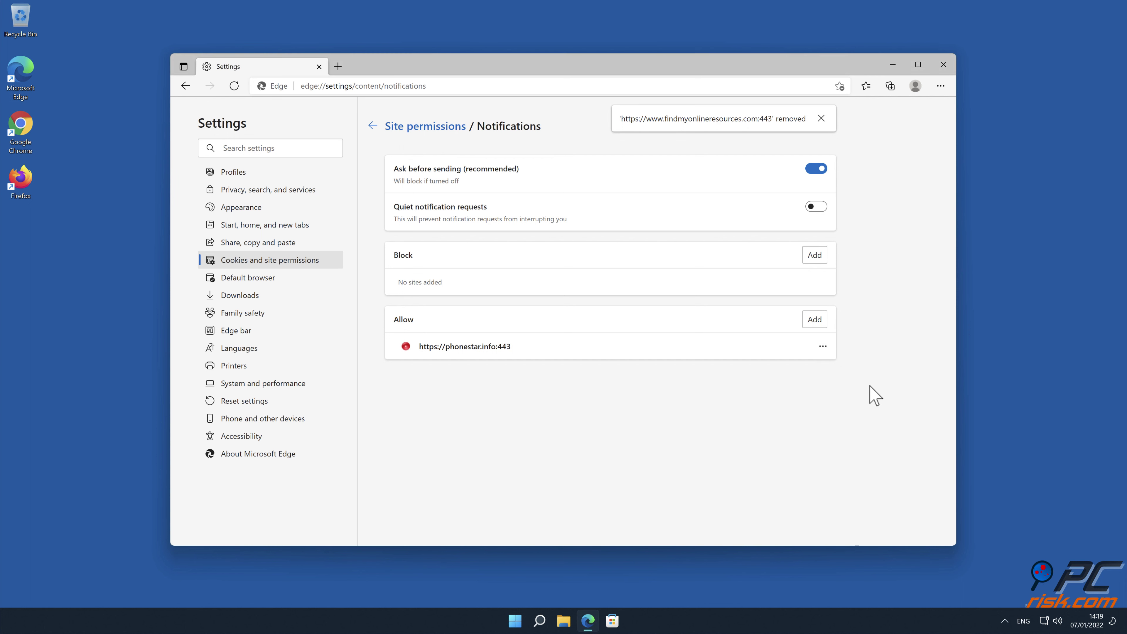
pyautogui.click(823, 346)
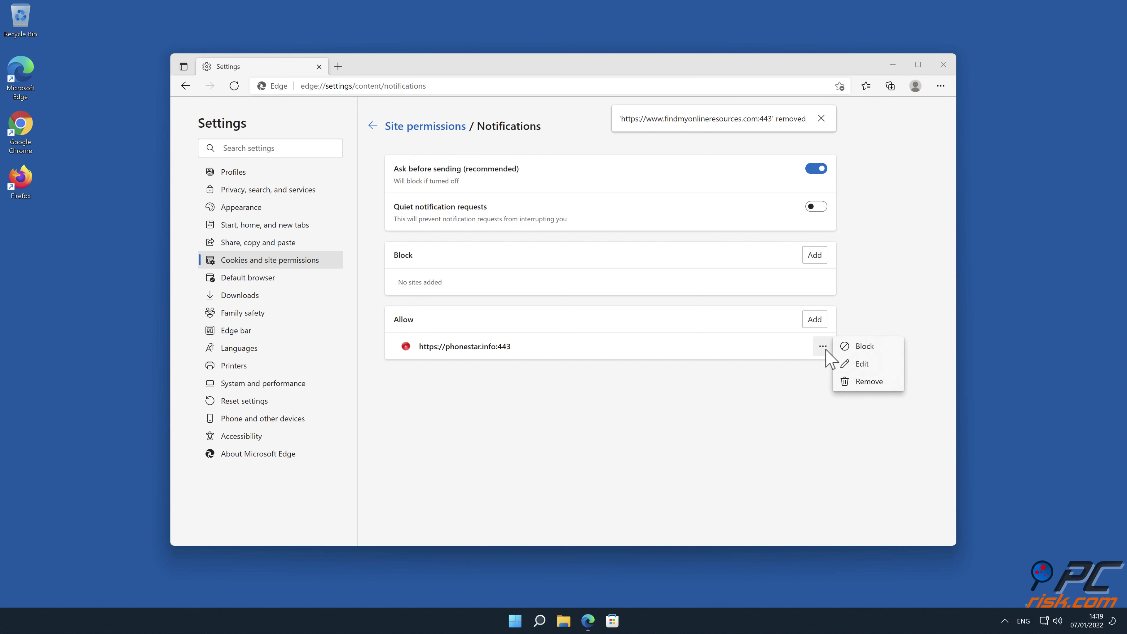
pyautogui.click(862, 382)
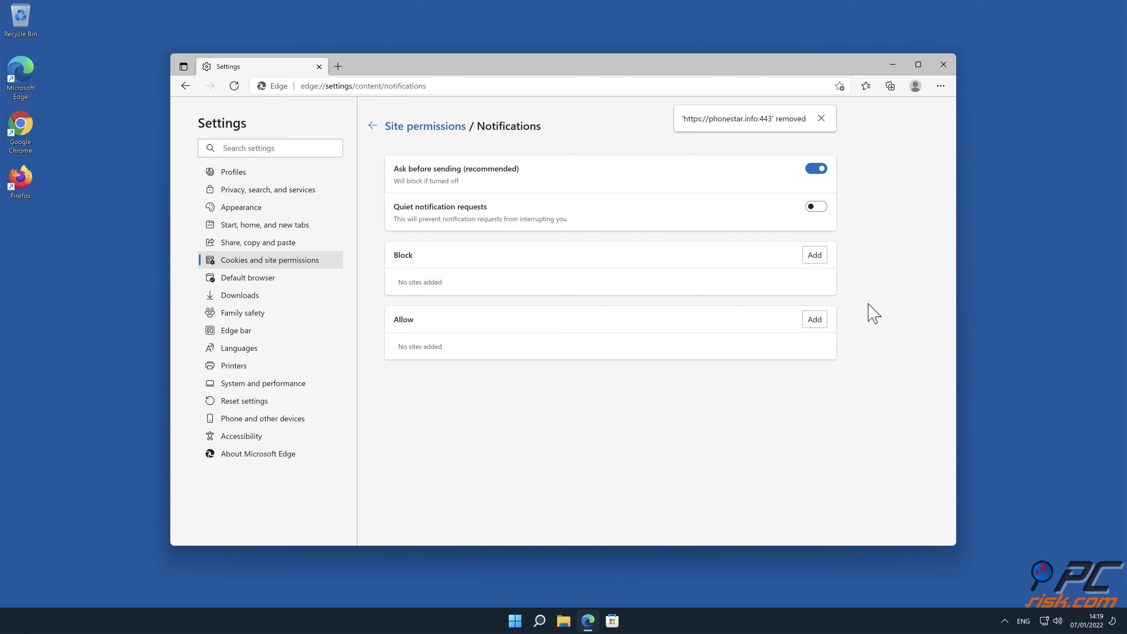
pyautogui.click(944, 65)
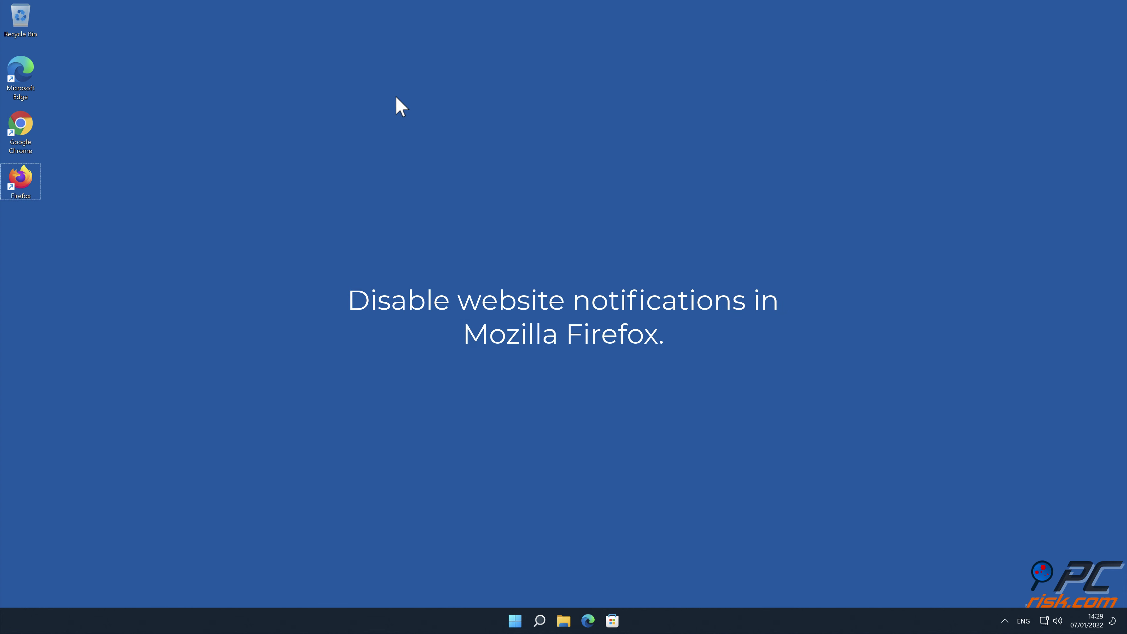
# Start Mozilla Firefox from the desktop and go to its Settings page (about:preferences)
pyautogui.doubleClick(18, 187)
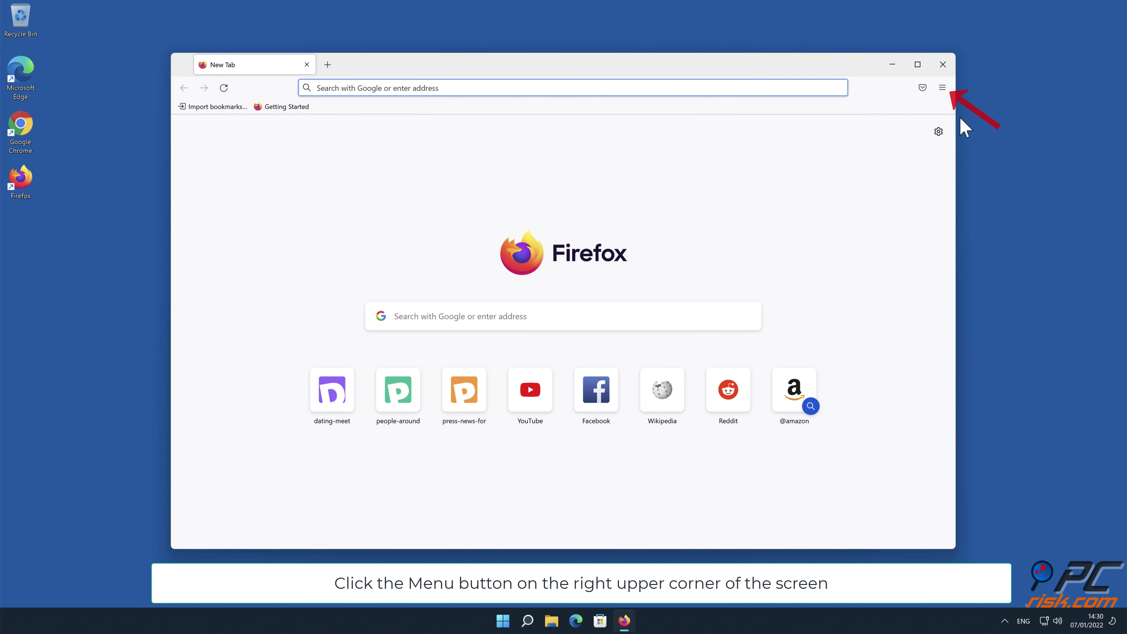
pyautogui.click(942, 88)
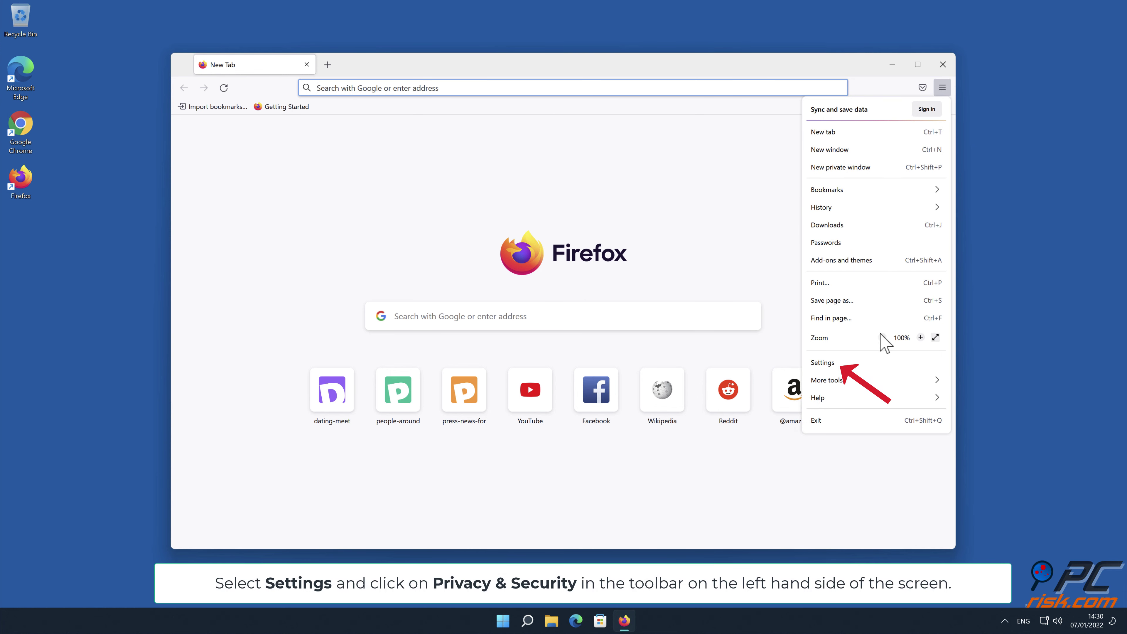
pyautogui.click(885, 367)
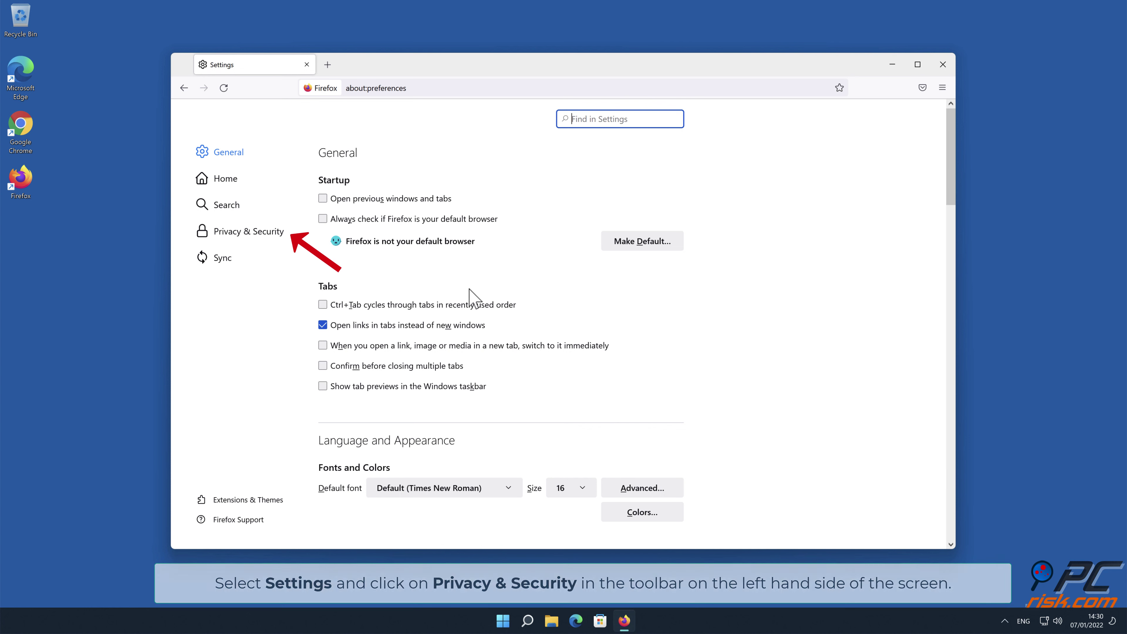
# Open the Notification Permissions dialog from Privacy & Security's Permissions section
pyautogui.click(266, 235)
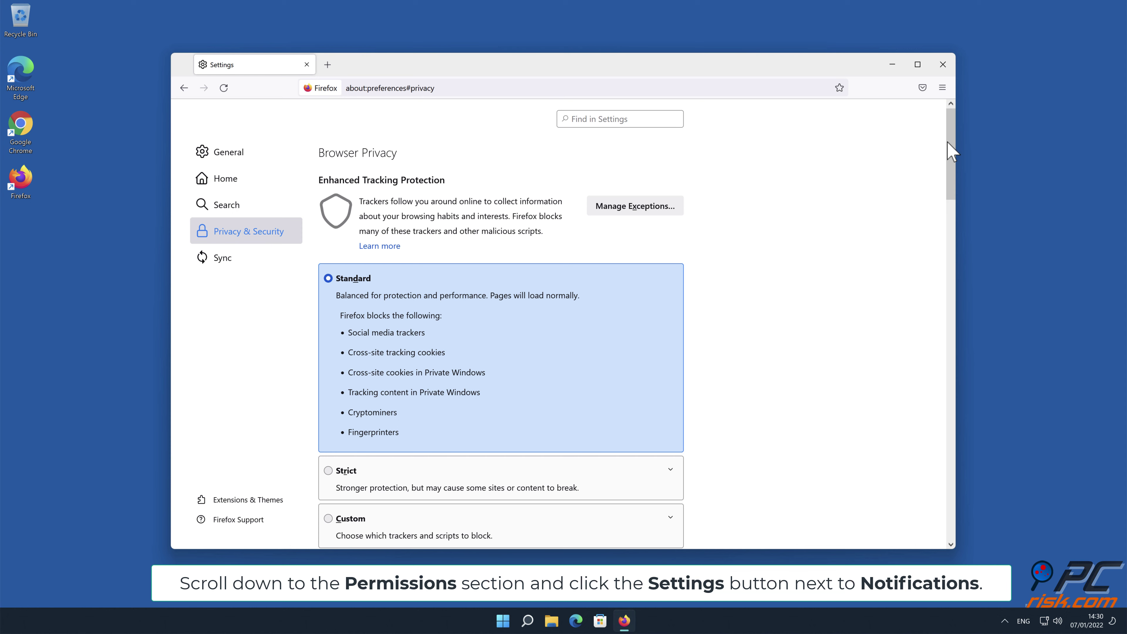
pyautogui.moveTo(947, 143); pyautogui.dragTo(949, 360)
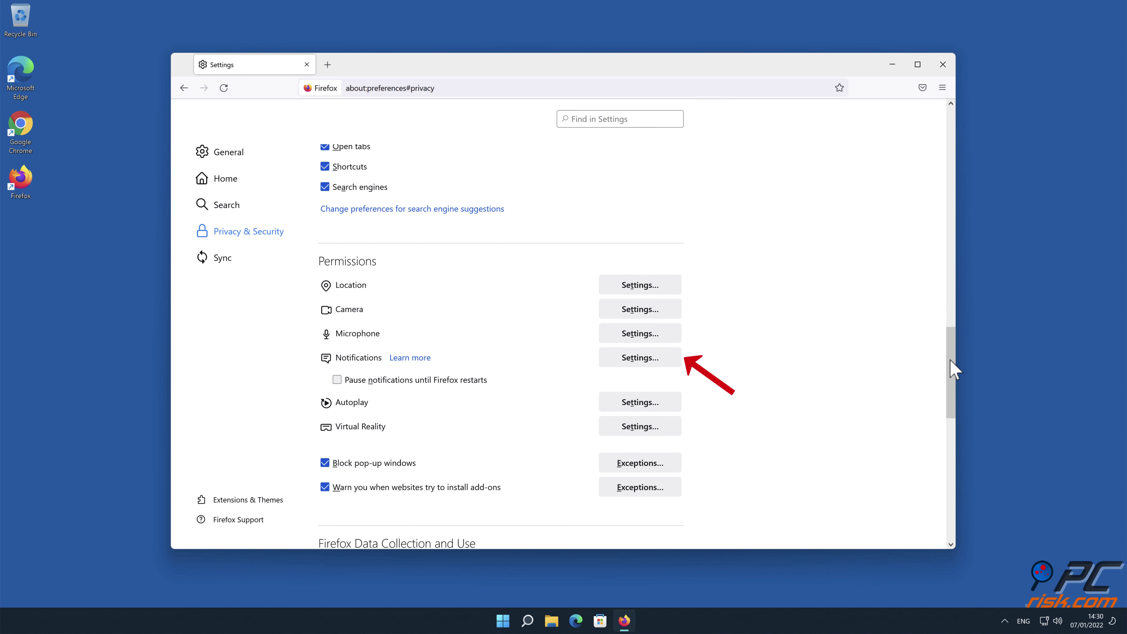
pyautogui.click(670, 360)
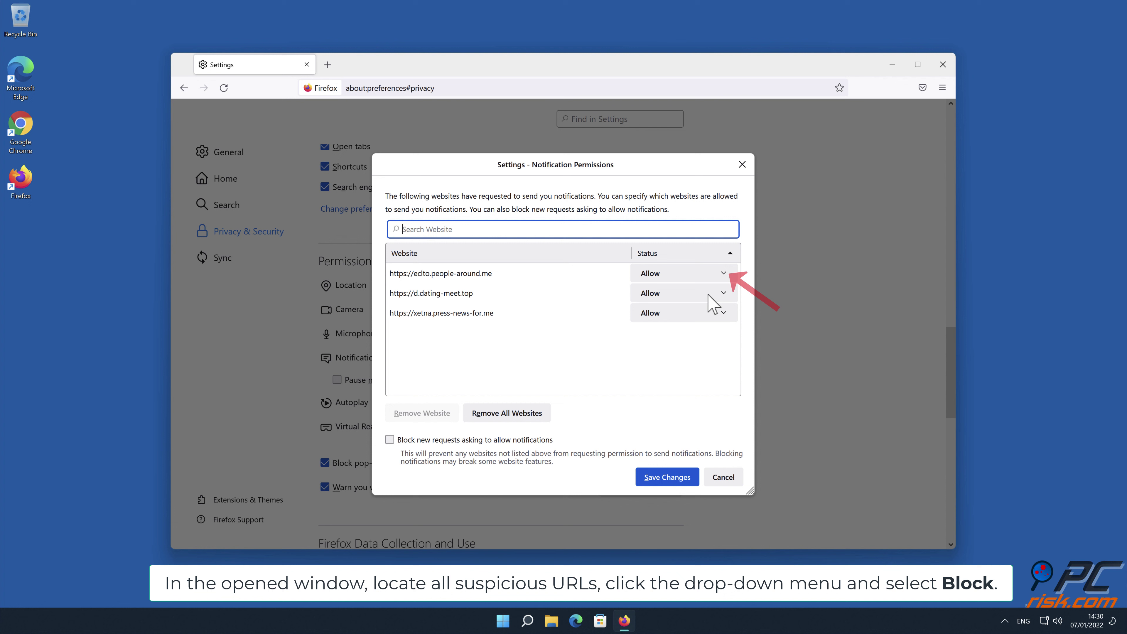
# Expand the Status dropdown for eclto.people-around.me in the Notification Permissions list
pyautogui.click(722, 274)
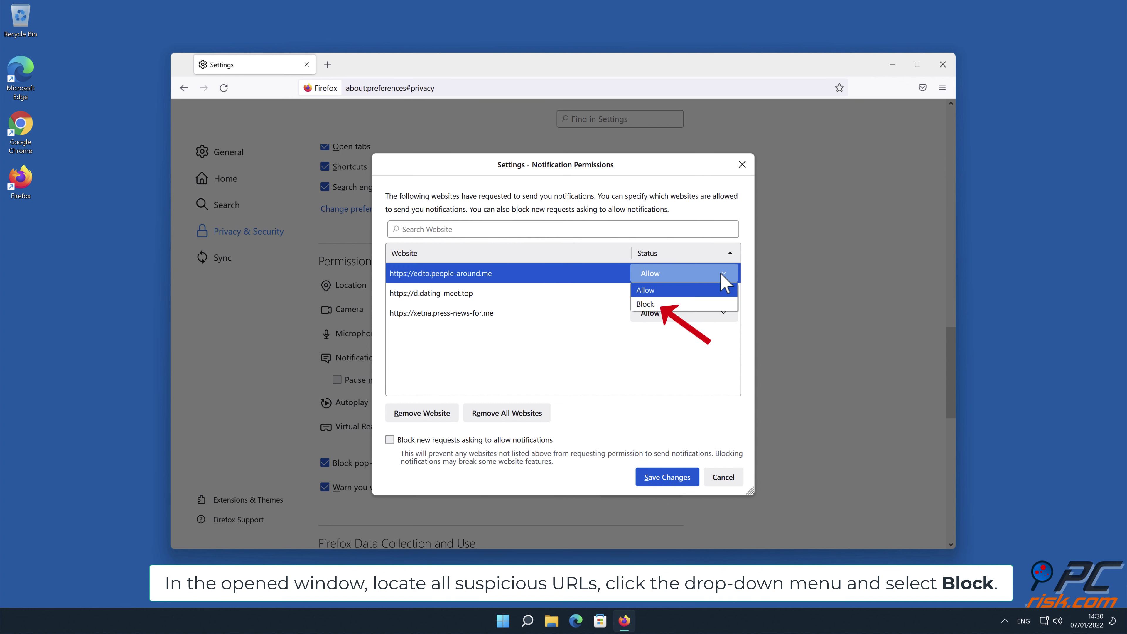